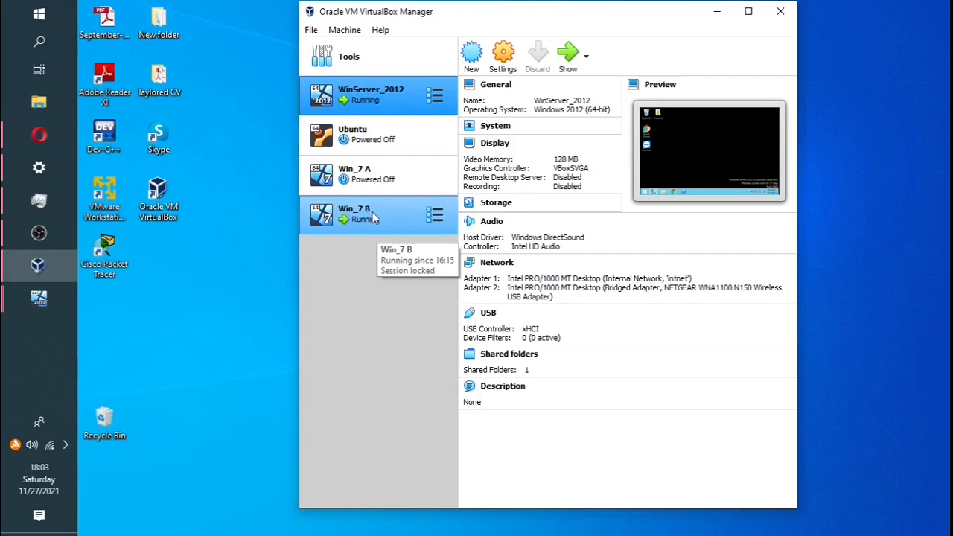
# Bring up the running WinServer_2012 and Win_7 B machine windows and minimize the VirtualBox Manager
pyautogui.click(39, 298)
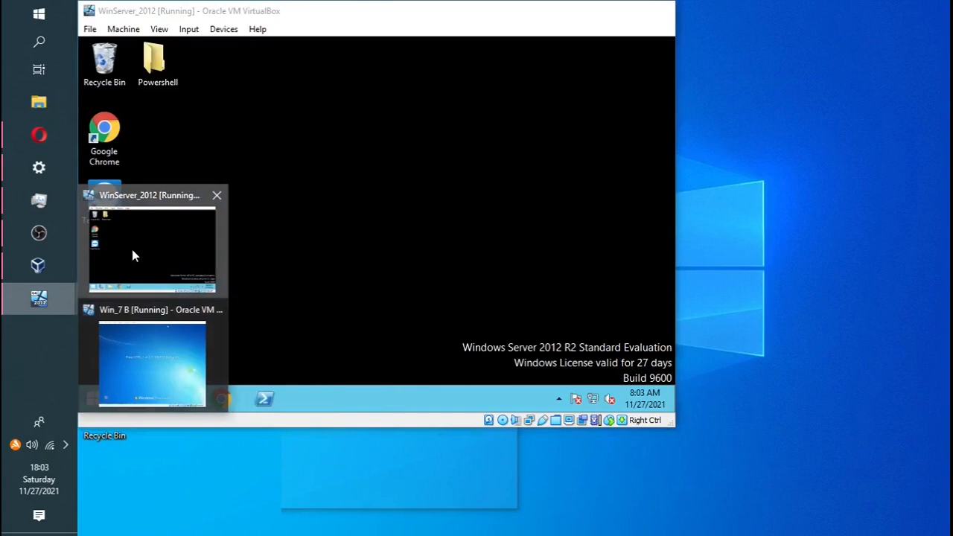
pyautogui.click(132, 253)
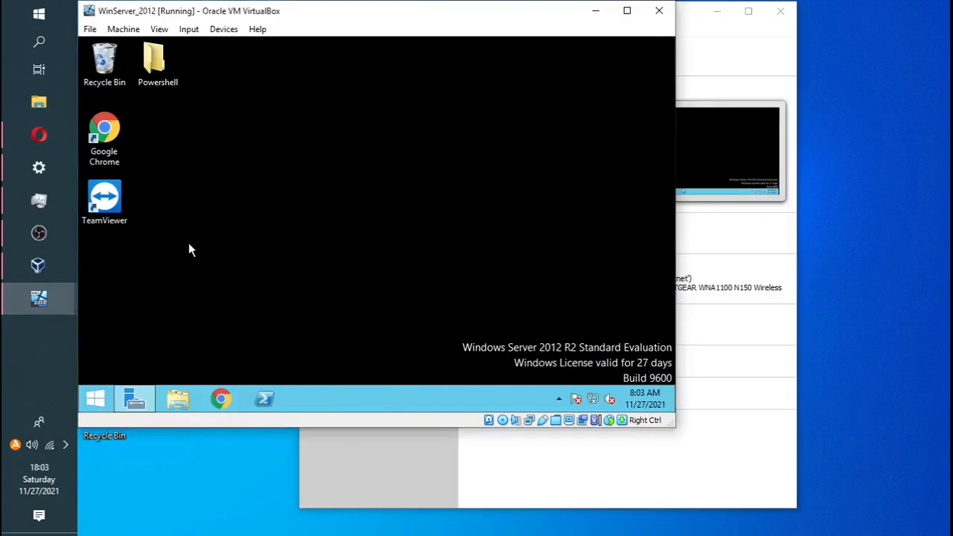
pyautogui.click(49, 305)
pyautogui.click(135, 369)
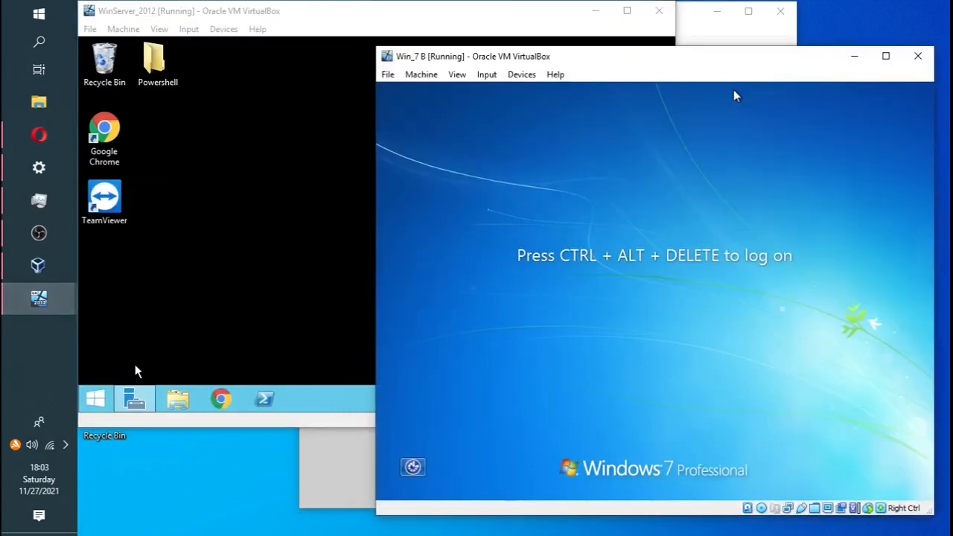
pyautogui.click(296, 481)
pyautogui.click(718, 10)
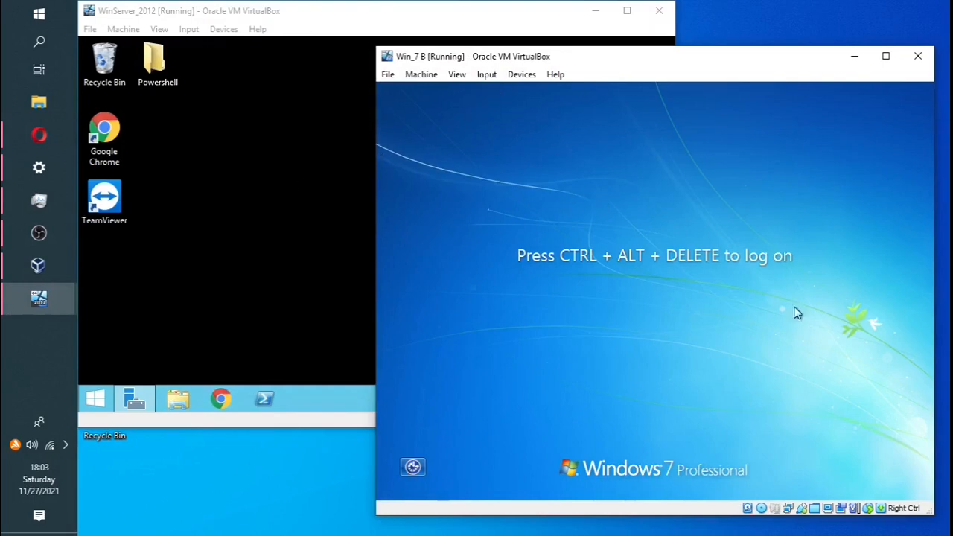
# Send Ctrl+Alt+Delete to the Win_7 B machine and log on as HOMELAB\Administrator by entering the account password
pyautogui.click(486, 75)
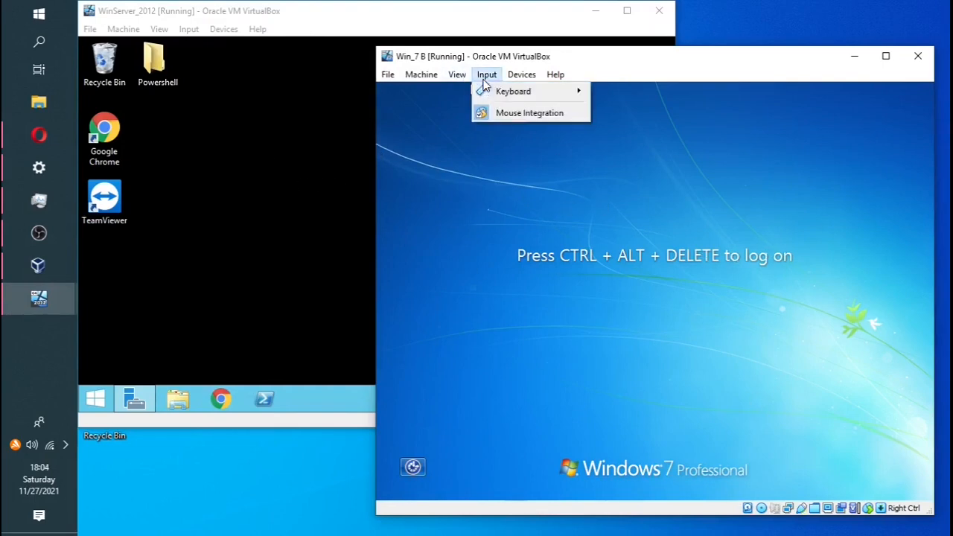
pyautogui.moveTo(506, 94)
pyautogui.click(678, 132)
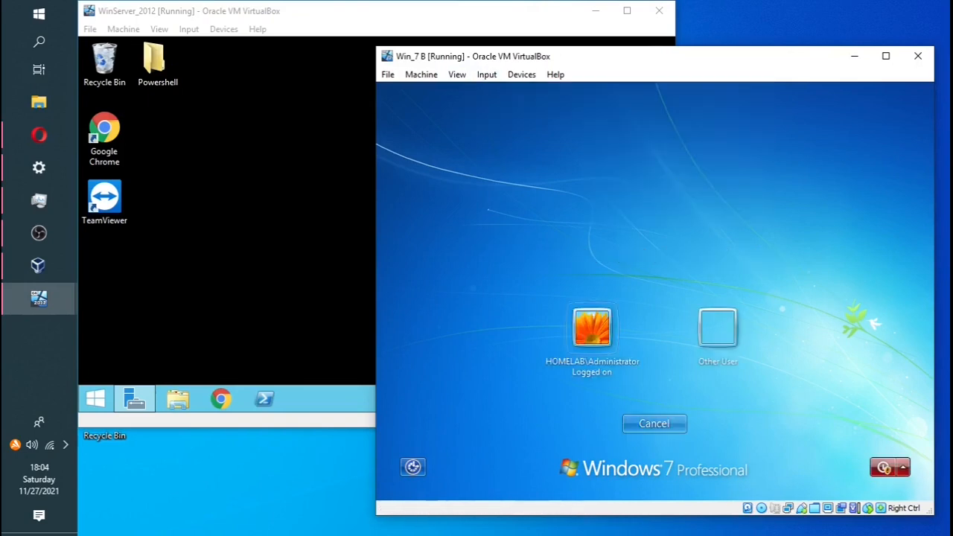
pyautogui.click(595, 350)
pyautogui.write('P')
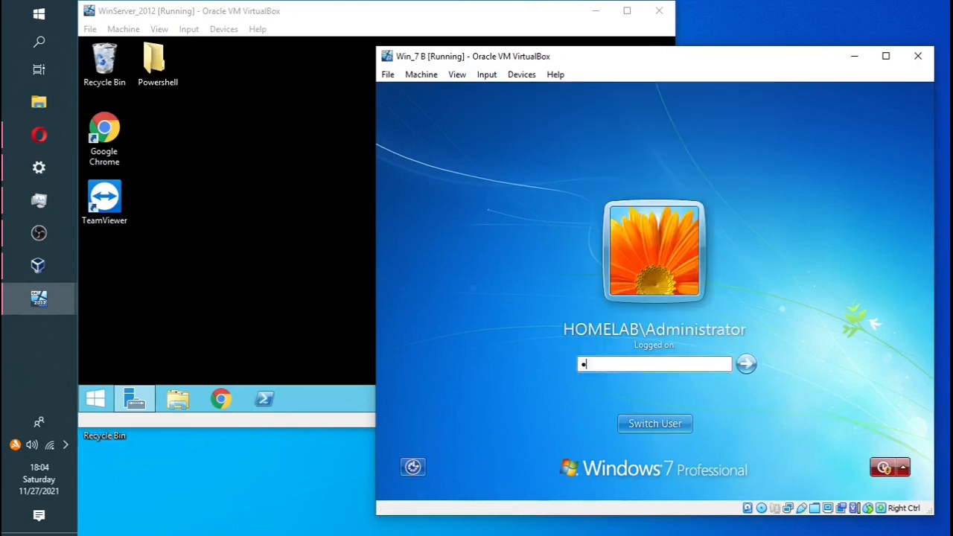
pyautogui.write('•••••')
pyautogui.press('capslock')
pyautogui.write('•')
pyautogui.press('capslock')
pyautogui.write('•')
pyautogui.press('Return')
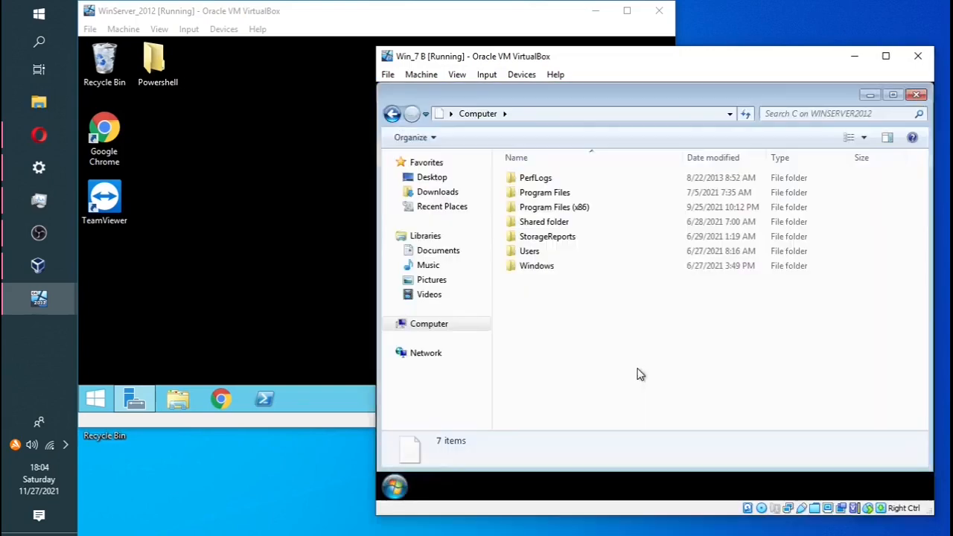
# Close the open file browser inside Win_7 B and shift the machine's window slightly away from the server window
pyautogui.click(918, 96)
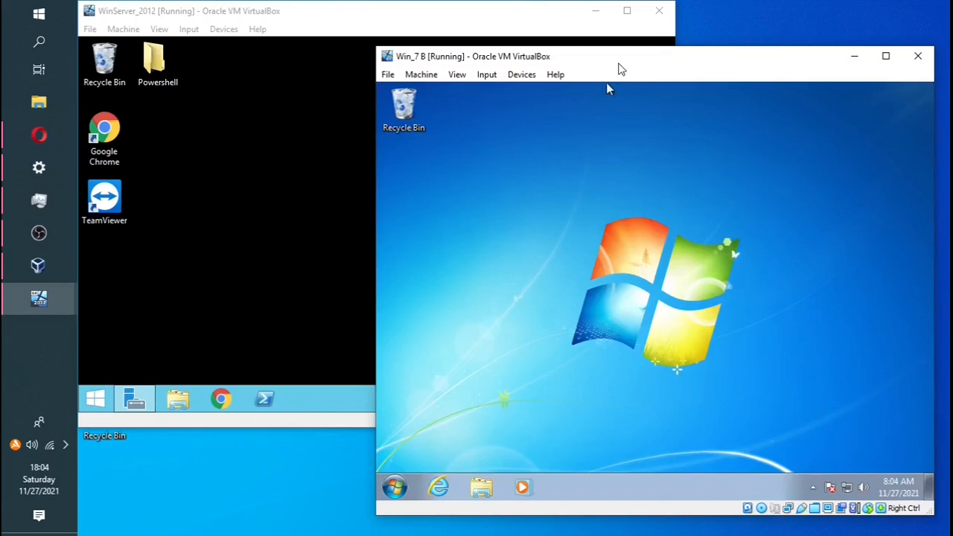
pyautogui.moveTo(618, 62); pyautogui.dragTo(628, 78)
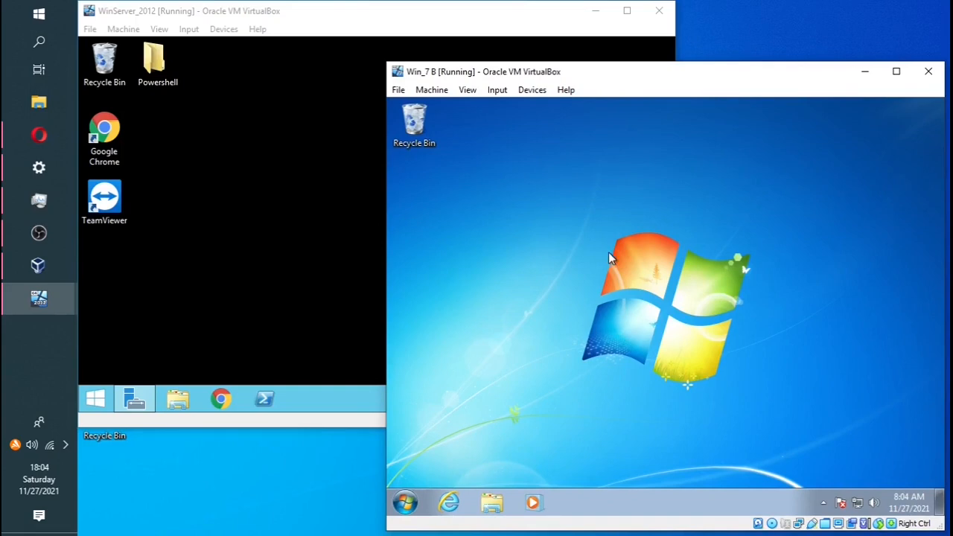
# Switch between the WinServer_2012 and Win_7 B machines and check the network connection status on each
pyautogui.click(305, 234)
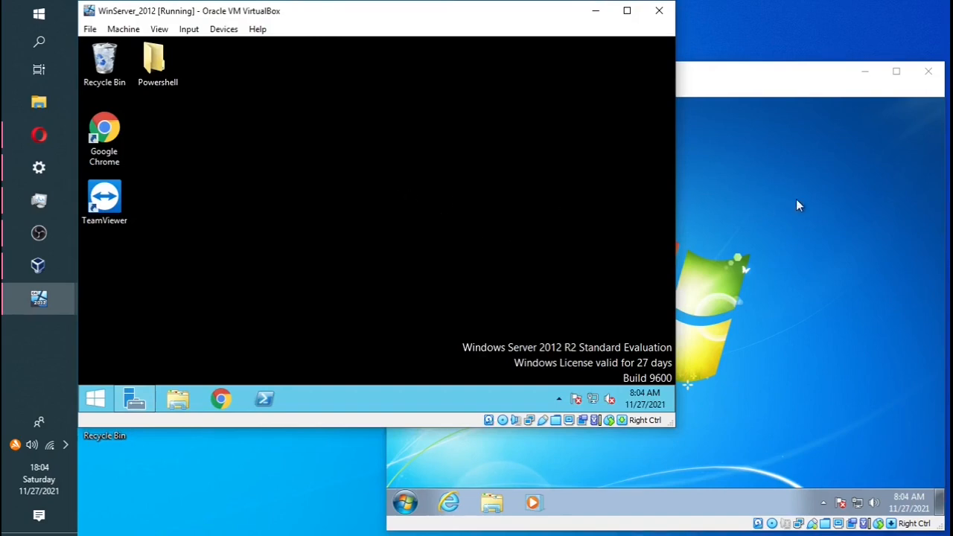
pyautogui.click(817, 200)
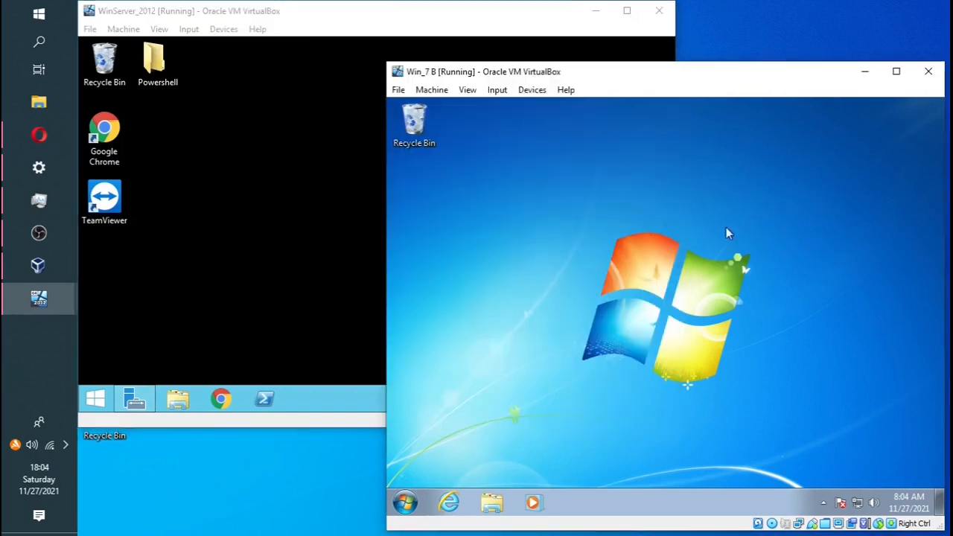
pyautogui.click(317, 228)
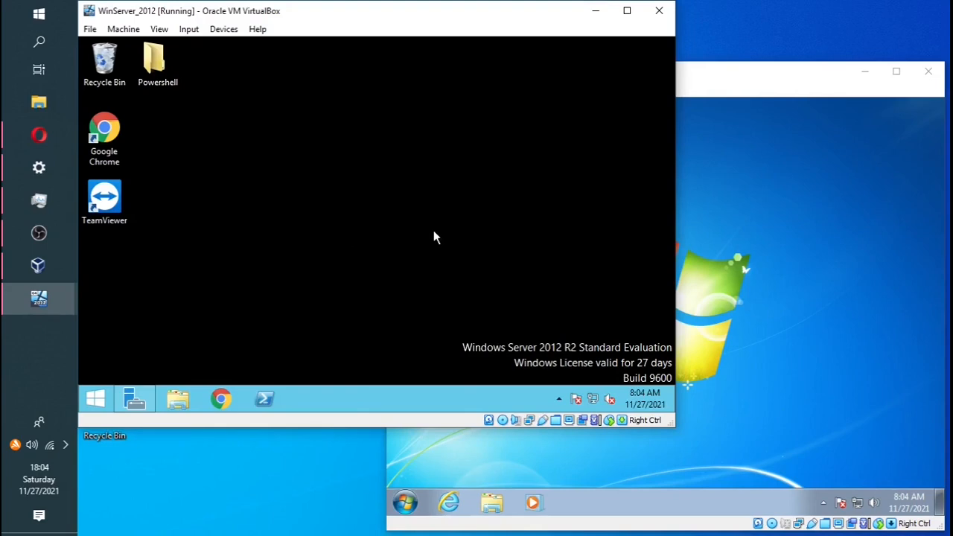
pyautogui.click(686, 229)
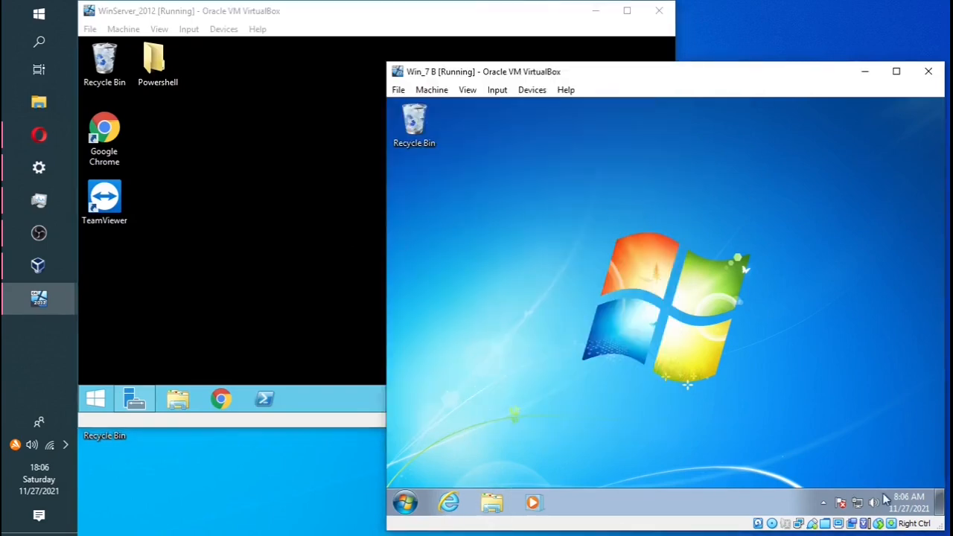
pyautogui.moveTo(861, 506)
pyautogui.click(296, 268)
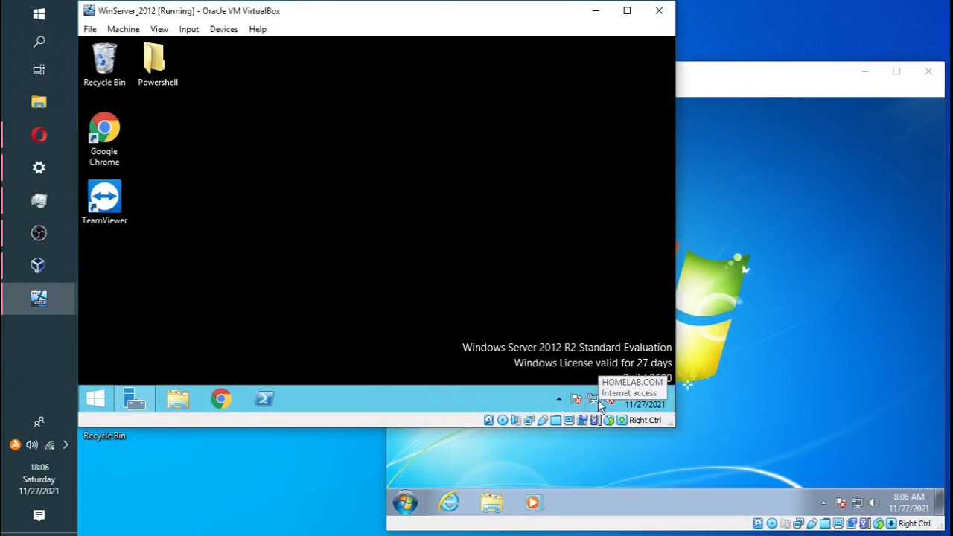
pyautogui.click(805, 346)
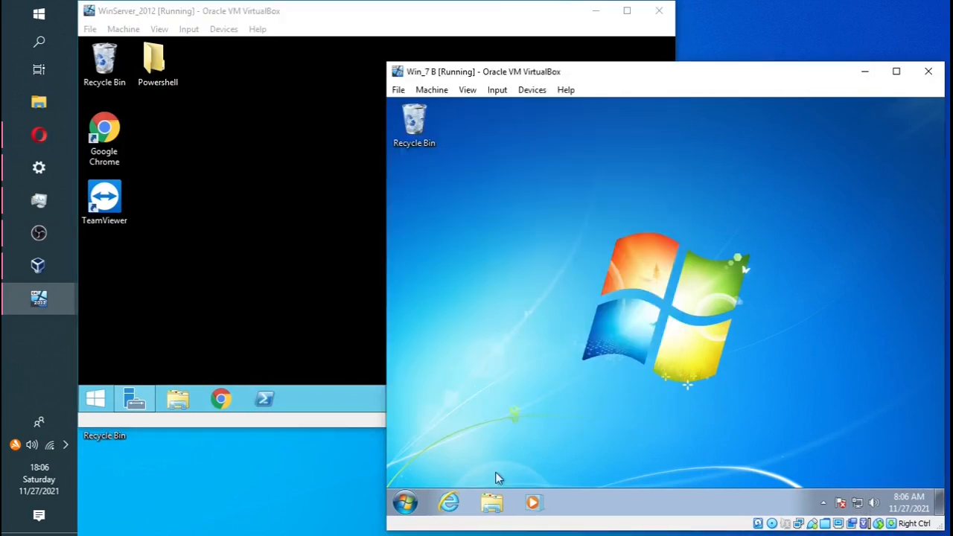
# Open the Computer properties on Win_7 B and view its computer name and domain settings
pyautogui.click(406, 503)
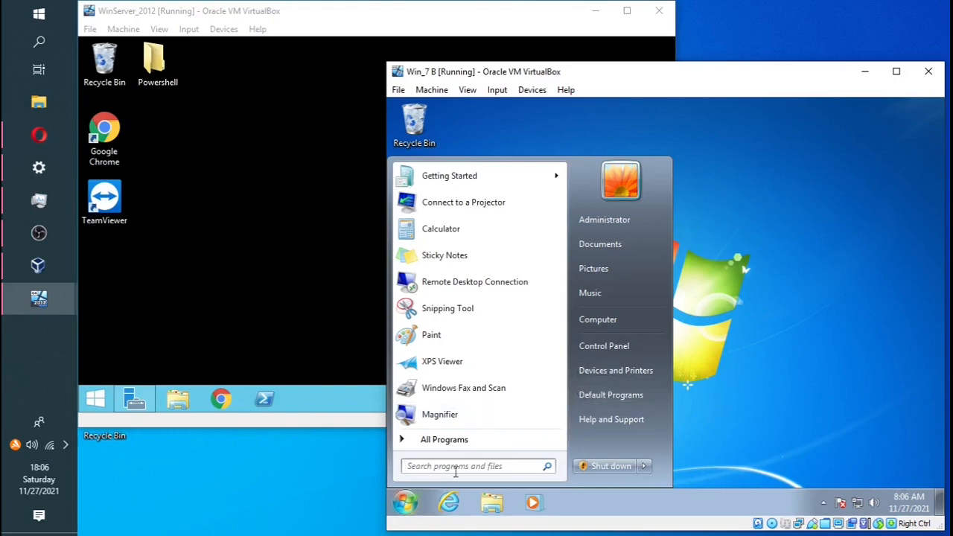
pyautogui.rightClick(603, 325)
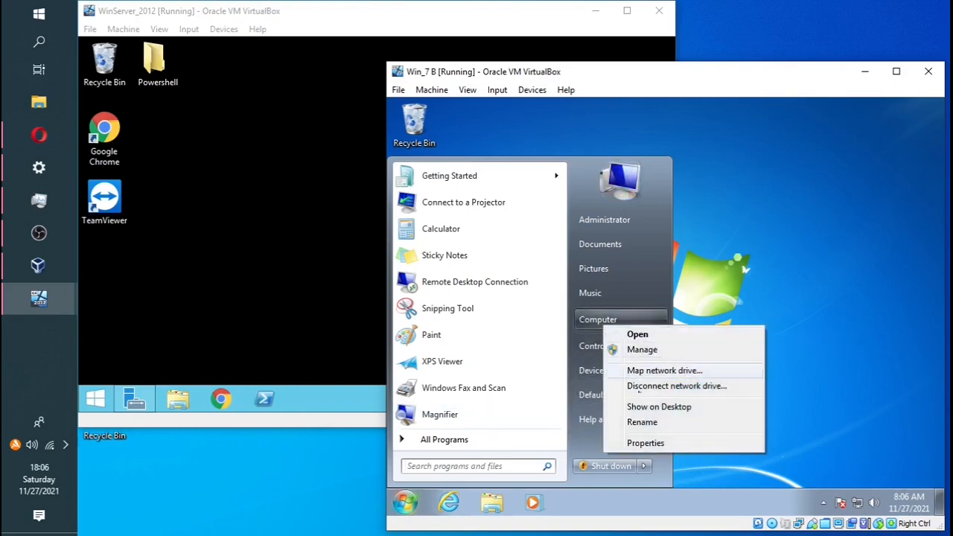
pyautogui.click(639, 444)
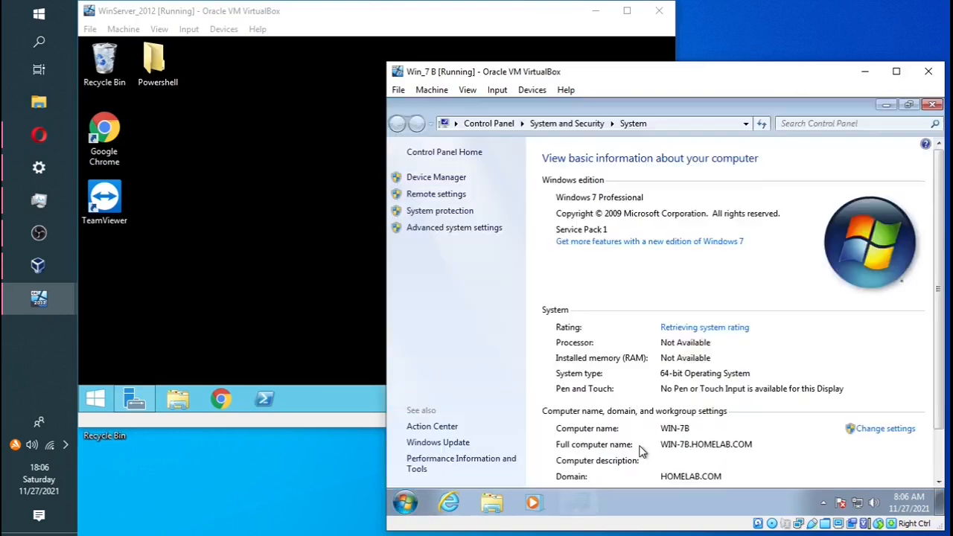
pyautogui.scroll(-2, 449, 234)
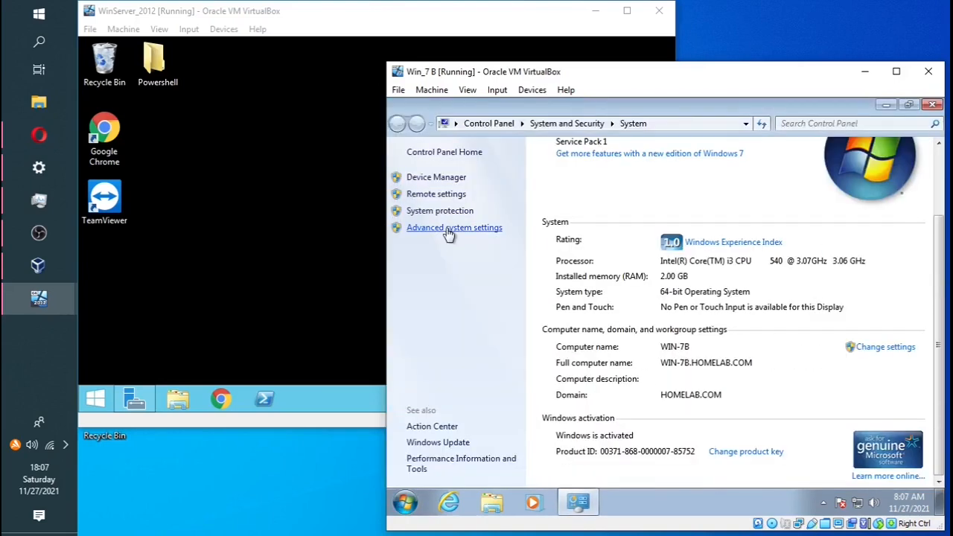
# In the advanced system settings, allow Remote Desktop connections from computers running any version of Remote Desktop and apply the change
pyautogui.click(447, 231)
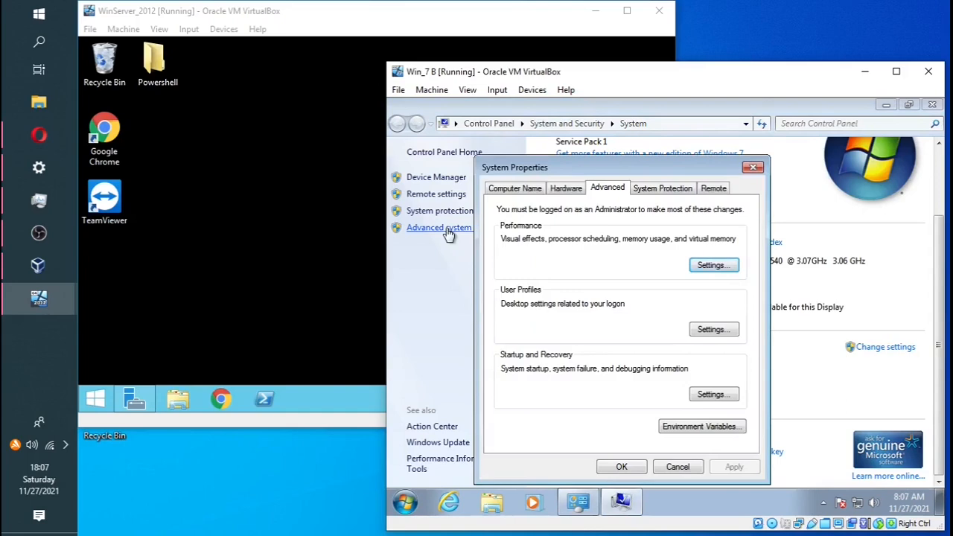
pyautogui.click(714, 191)
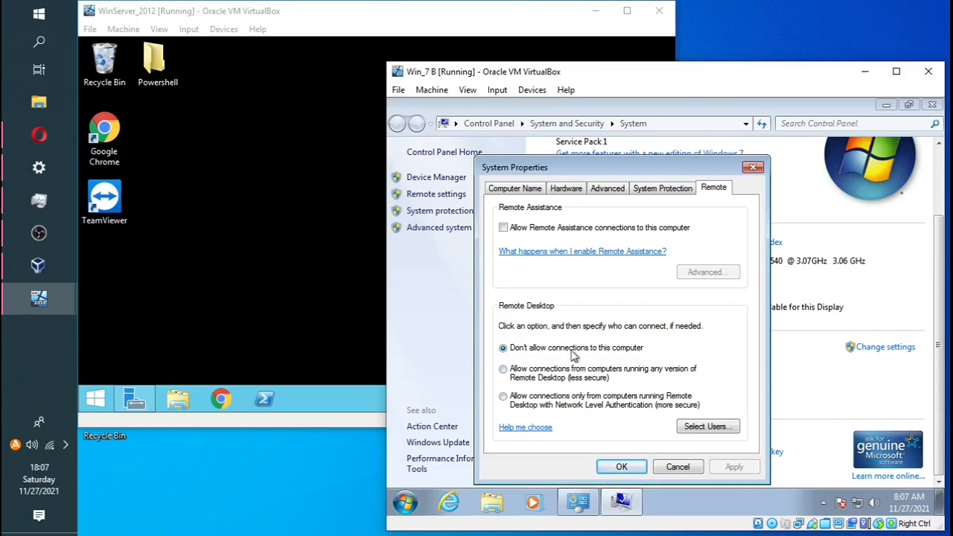
pyautogui.click(504, 370)
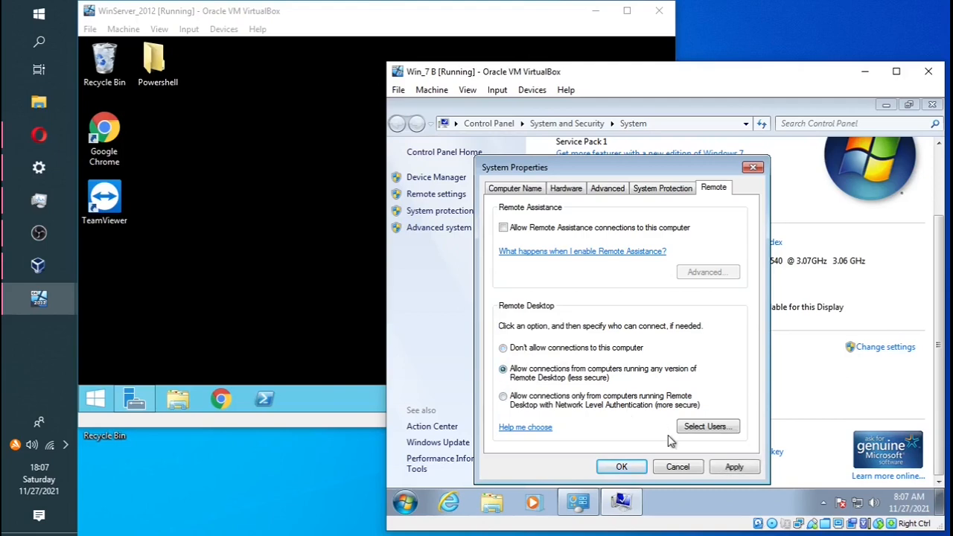
pyautogui.click(724, 467)
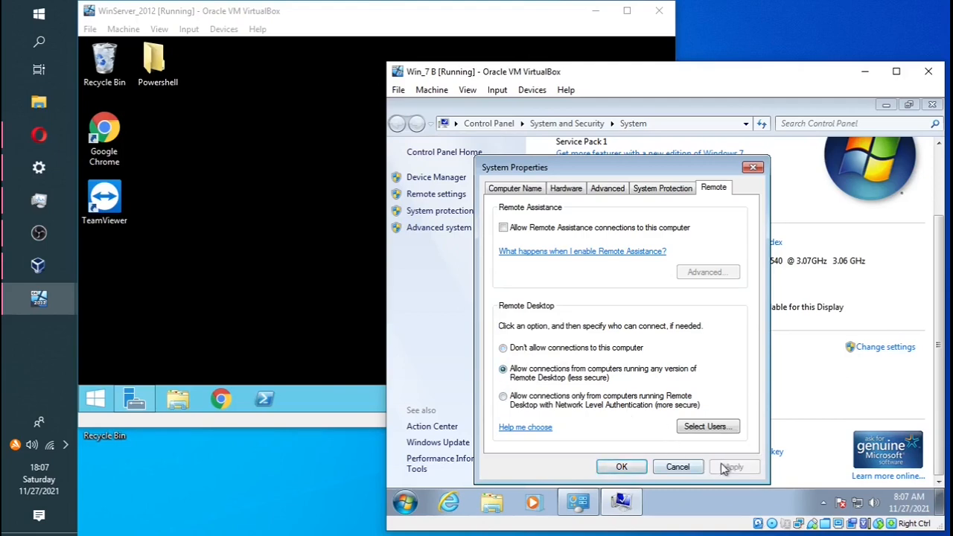
pyautogui.click(619, 467)
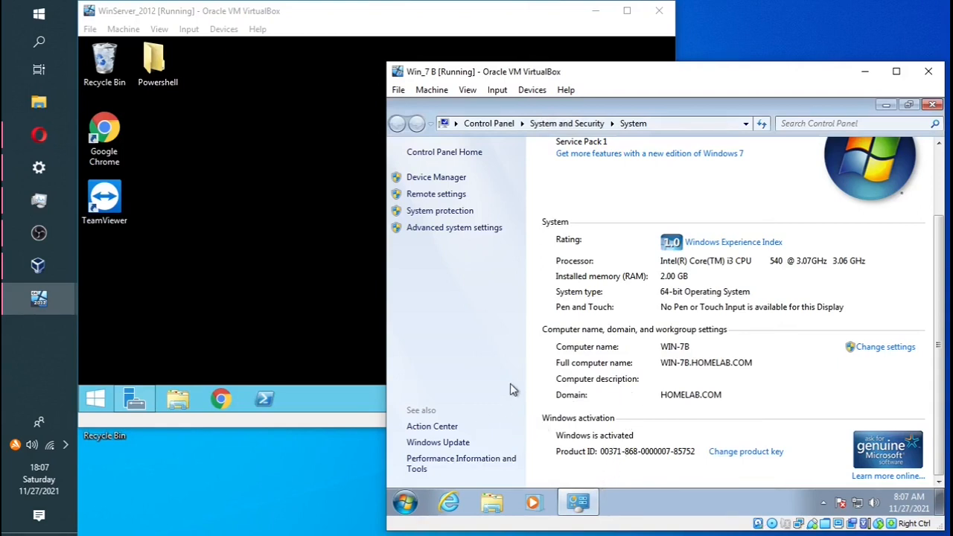
# Search Win_7 B for "fire", open Windows Firewall, and show the inbound rules in its advanced settings
pyautogui.click(405, 503)
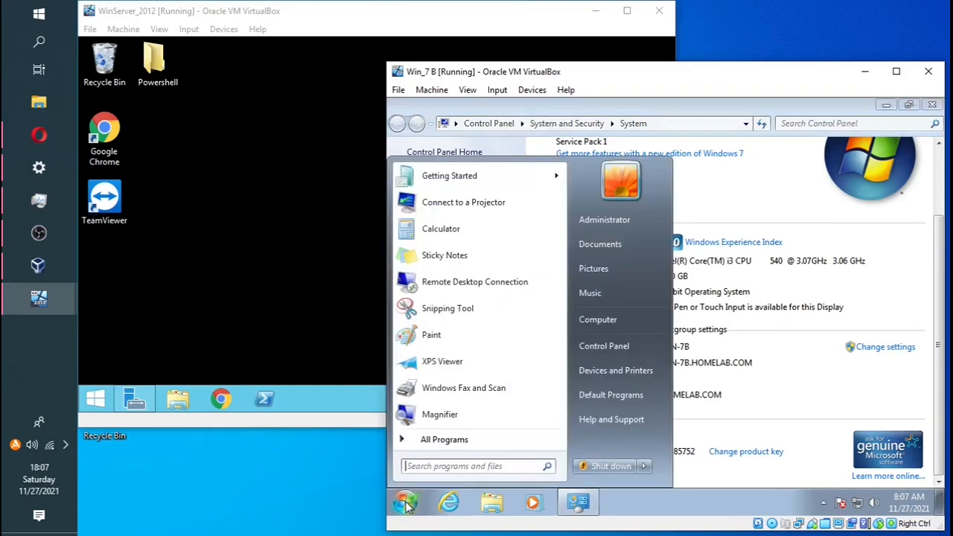
pyautogui.click(448, 465)
pyautogui.write('fire')
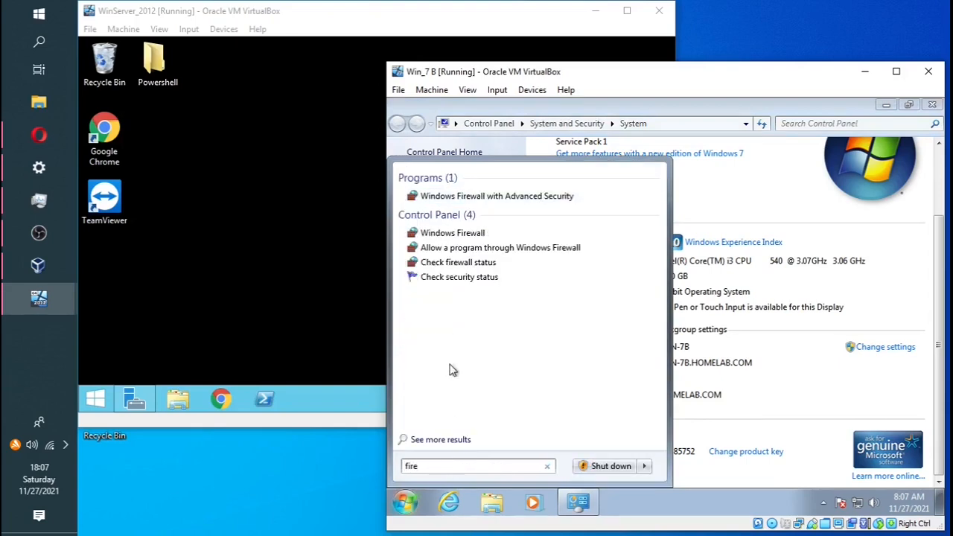
pyautogui.click(459, 233)
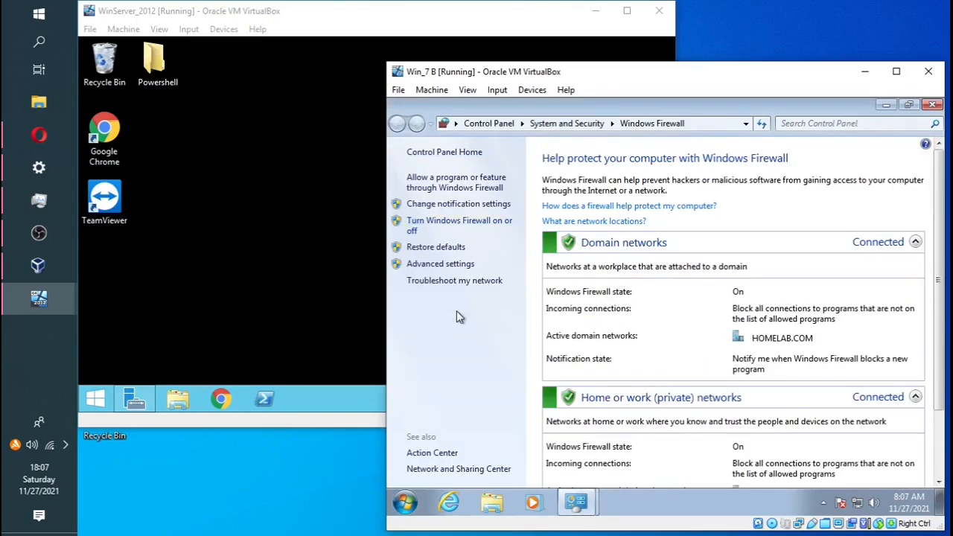
pyautogui.click(436, 265)
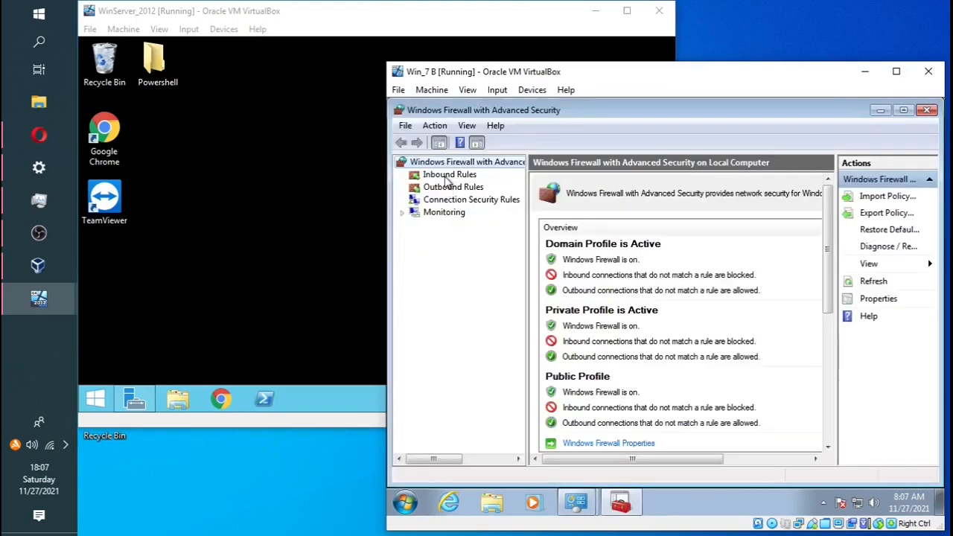
pyautogui.click(449, 176)
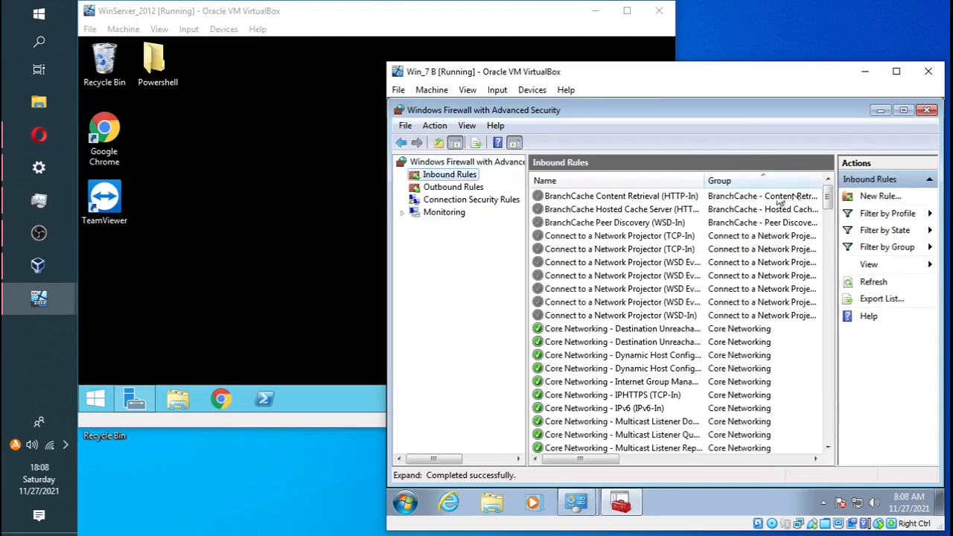
# Find the Remote Desktop inbound rules, check their profiles, and disable the enabled Remote Desktop (TCP-In) rule
pyautogui.moveTo(828, 195); pyautogui.dragTo(862, 344)
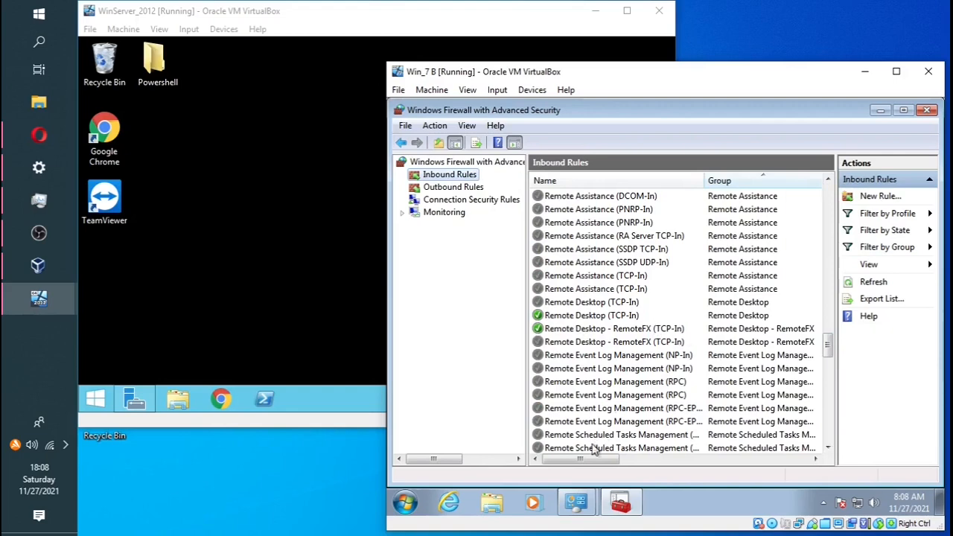
pyautogui.moveTo(586, 461); pyautogui.dragTo(657, 461)
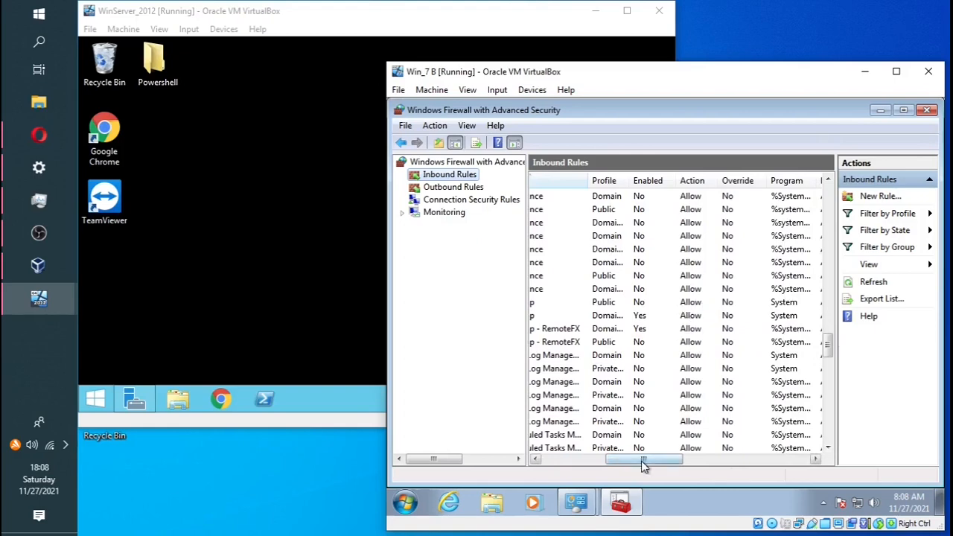
pyautogui.moveTo(645, 462); pyautogui.dragTo(562, 468)
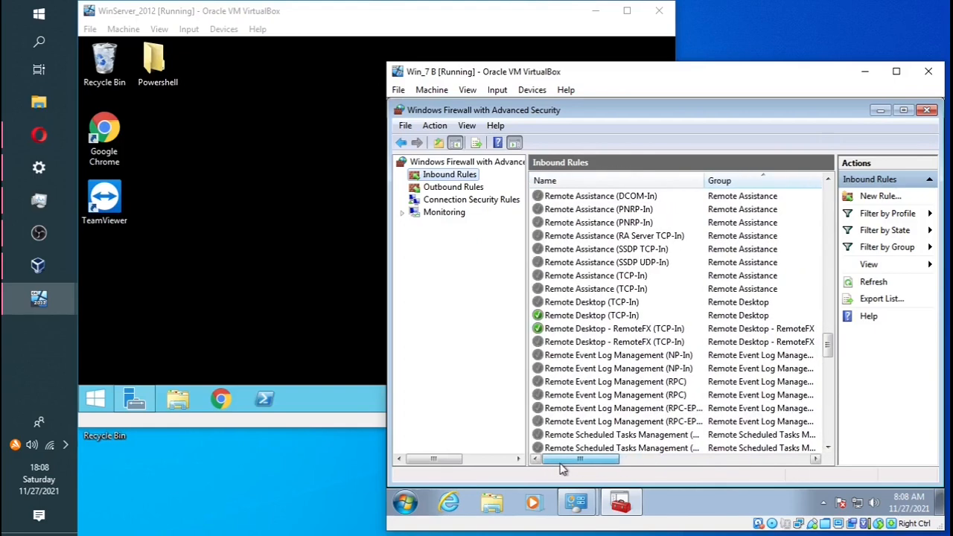
pyautogui.click(542, 317)
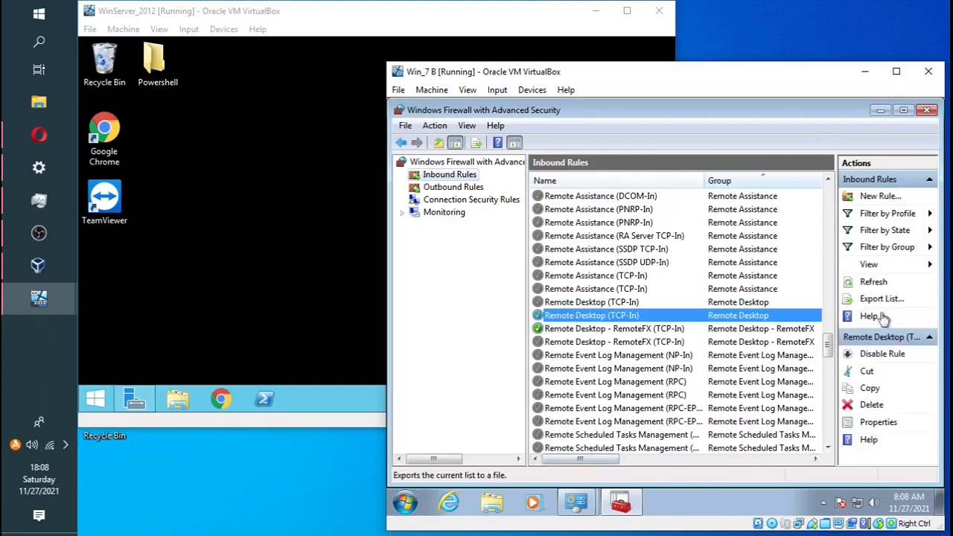
pyautogui.click(870, 357)
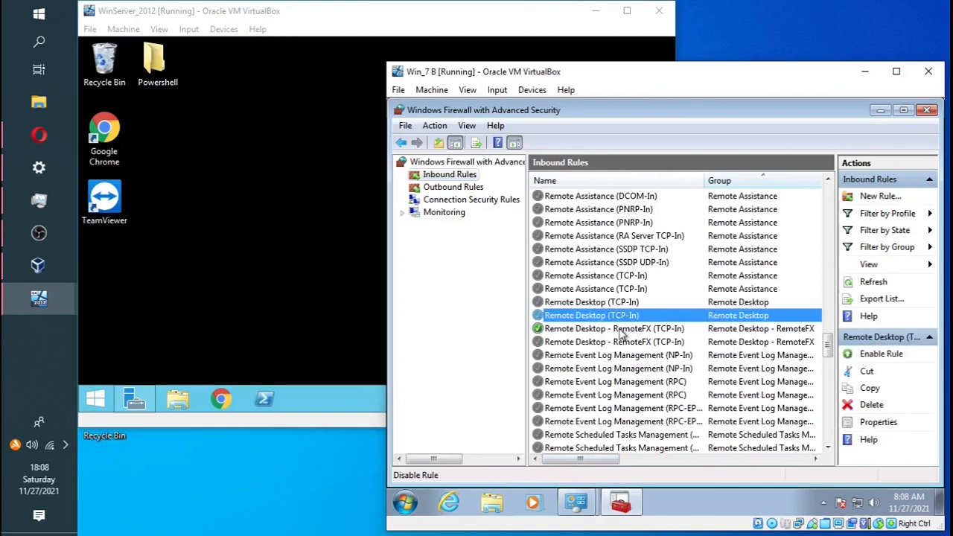
# Disable the Remote Desktop - RemoteFX (TCP-In) inbound rule, and enable it and the Remote Desktop (TCP-In) rule again
pyautogui.press('Down')
pyautogui.click(870, 358)
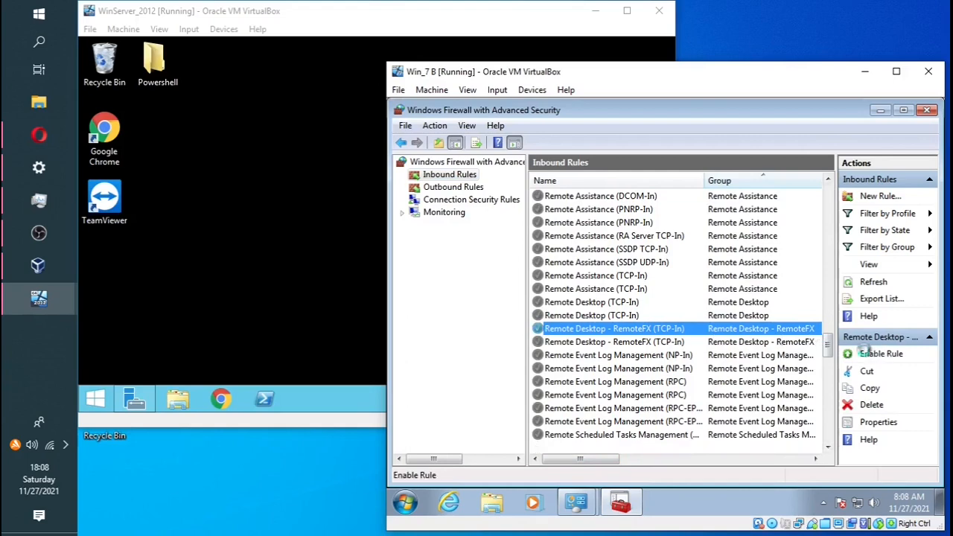
pyautogui.click(877, 356)
pyautogui.press('Up')
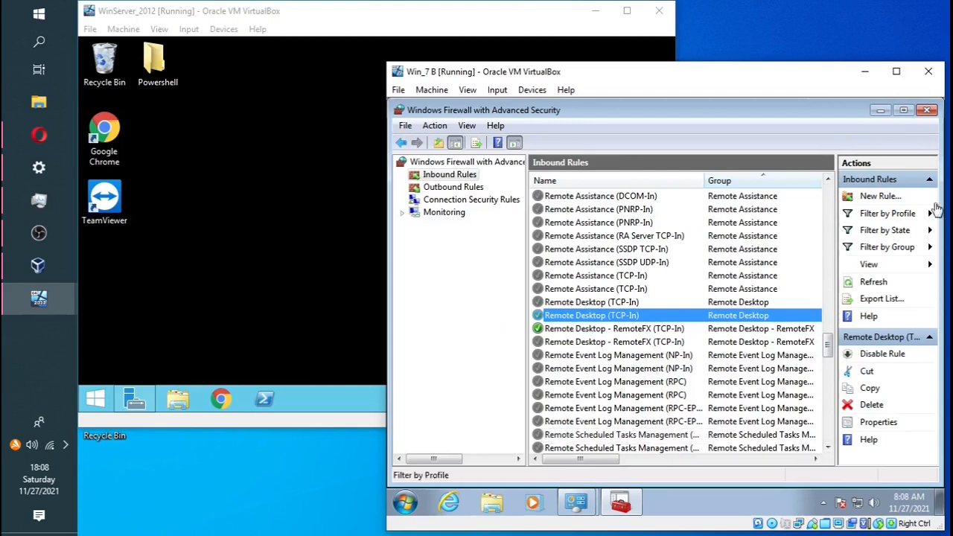
# Close the advanced firewall window and the remaining Control Panel windows on Win_7 B
pyautogui.click(927, 111)
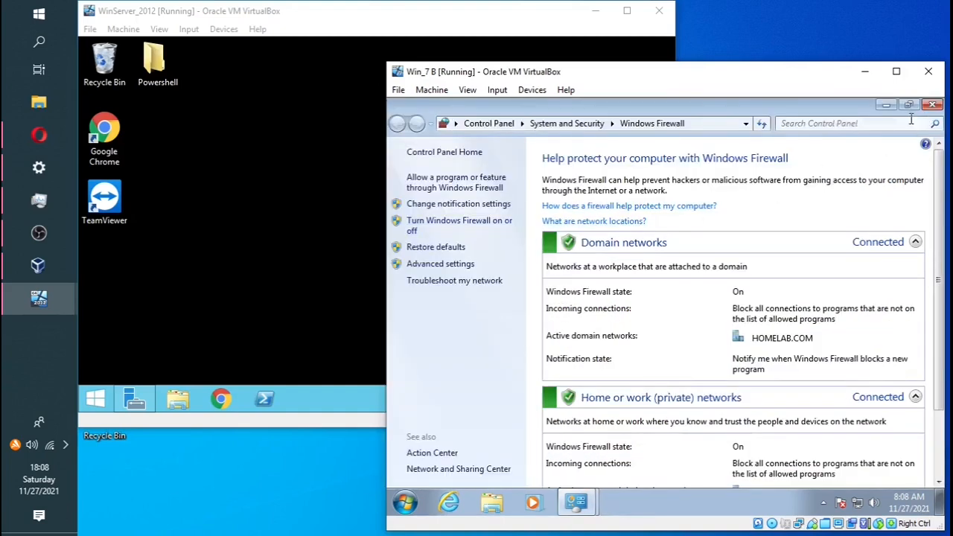
pyautogui.click(933, 105)
pyautogui.click(931, 108)
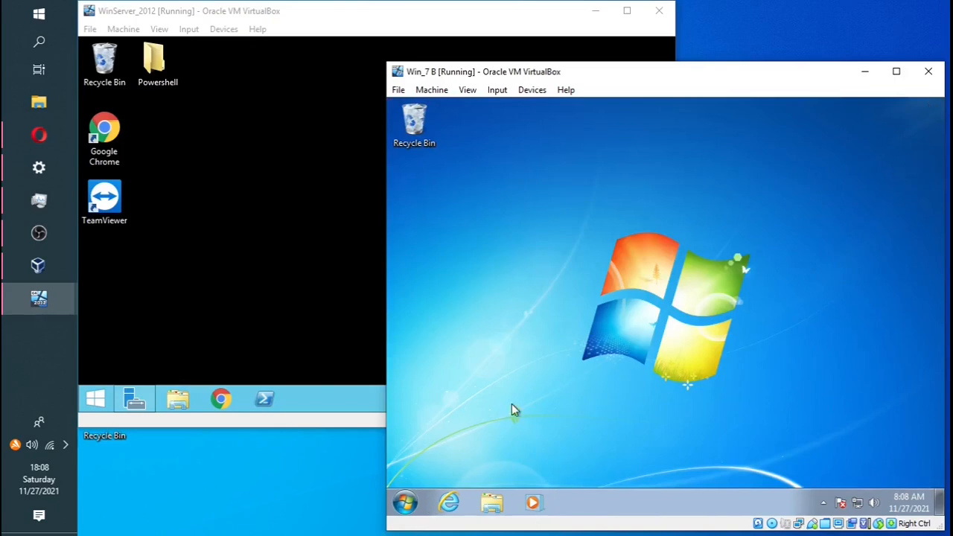
# Search for "cmd" on Win_7 B and open the Command Prompt
pyautogui.click(406, 504)
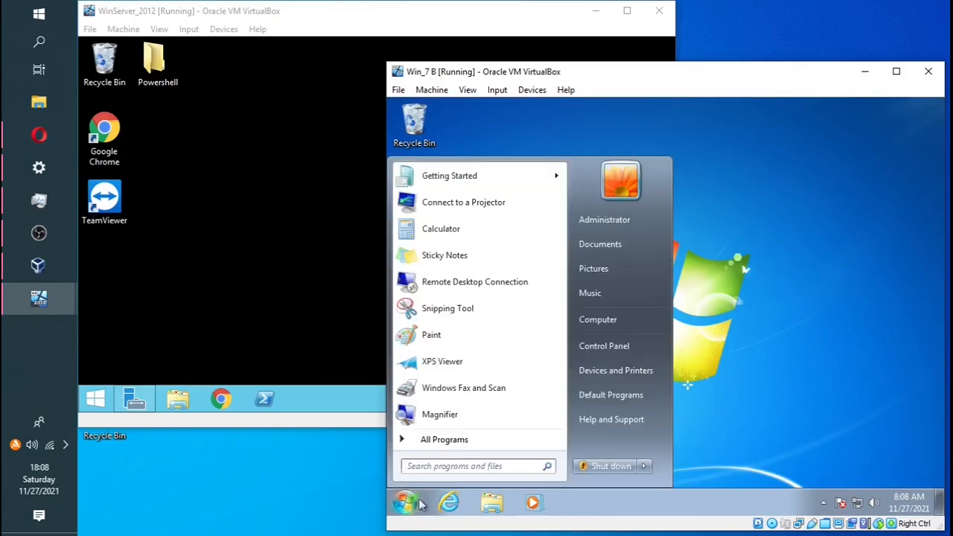
pyautogui.click(455, 466)
pyautogui.write('c')
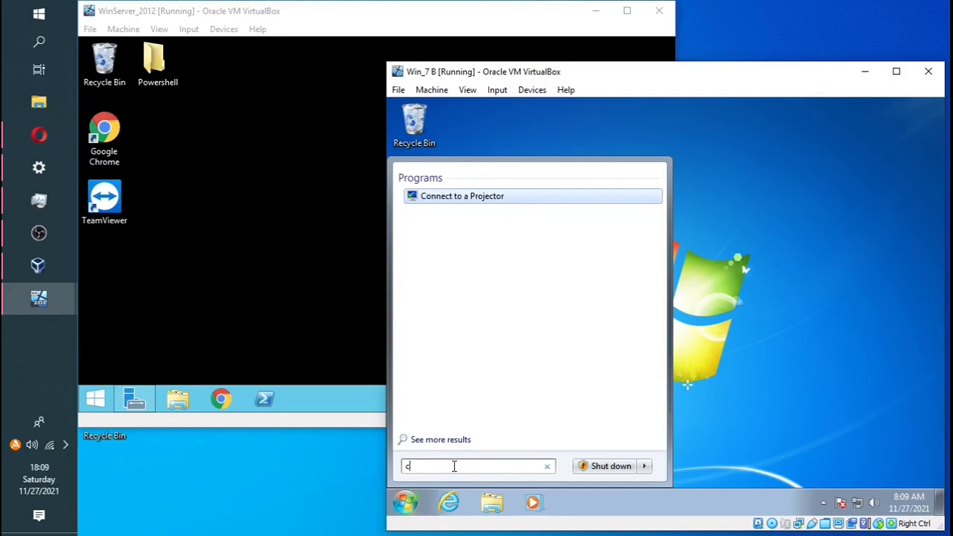
pyautogui.write('md')
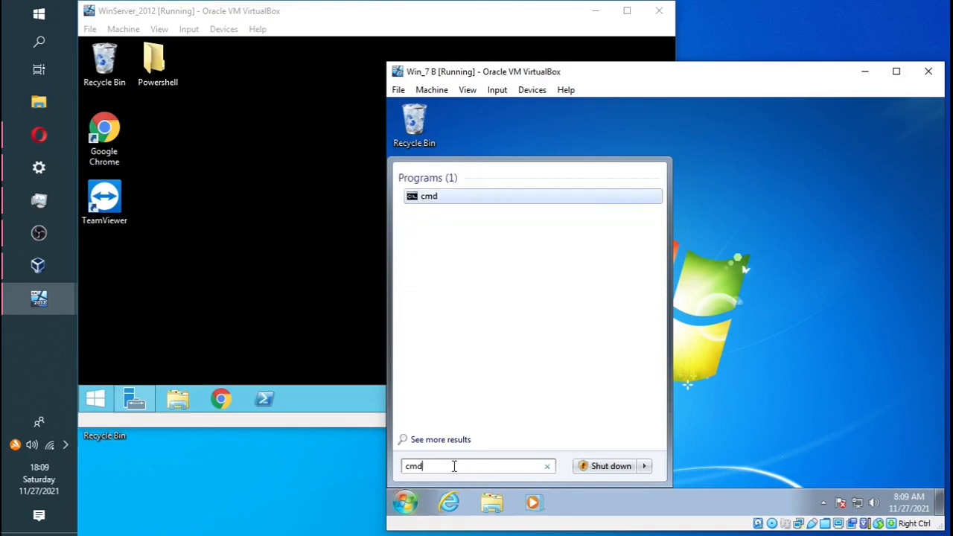
pyautogui.press('Return')
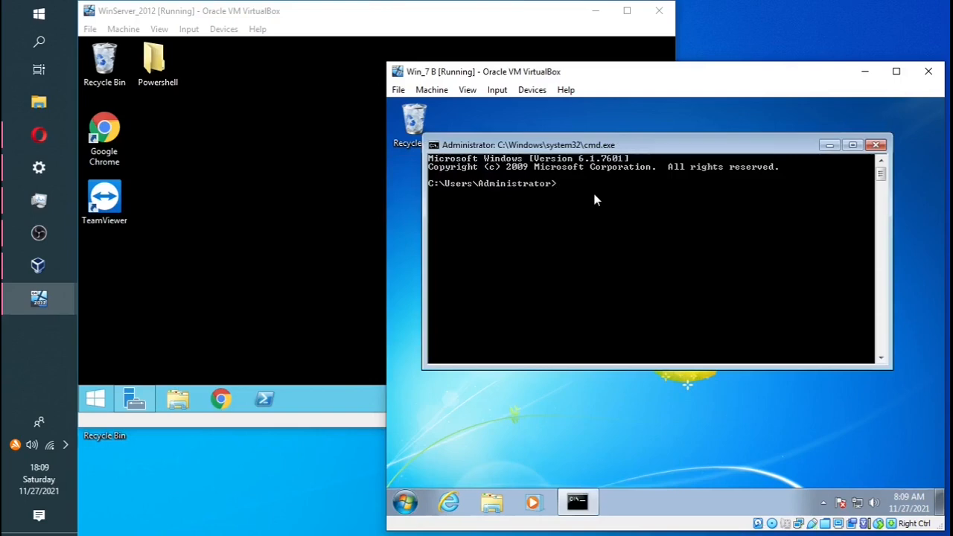
# Run ipconfig and enlarge the Command Prompt window to view the full IP configuration
pyautogui.write('ipconfig')
pyautogui.press('Return')
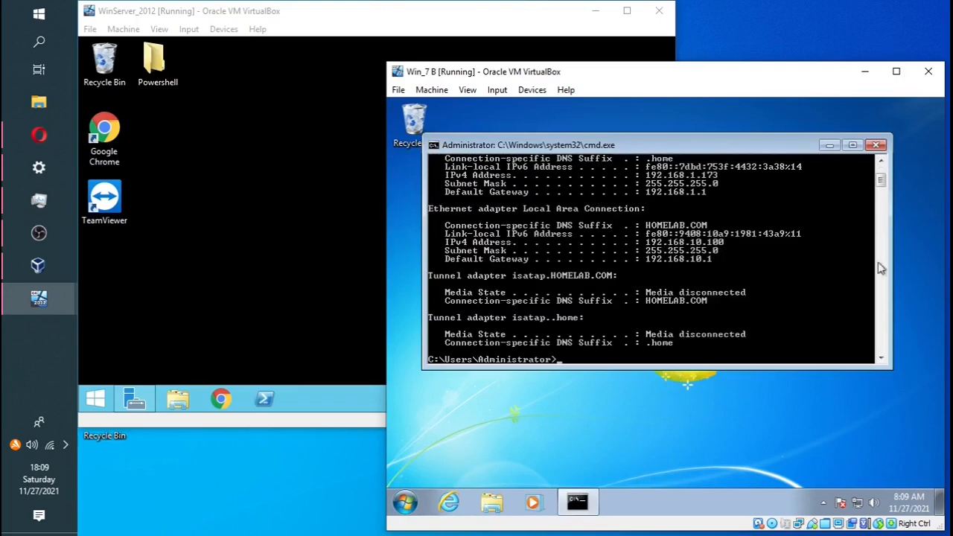
pyautogui.moveTo(837, 365); pyautogui.dragTo(837, 450)
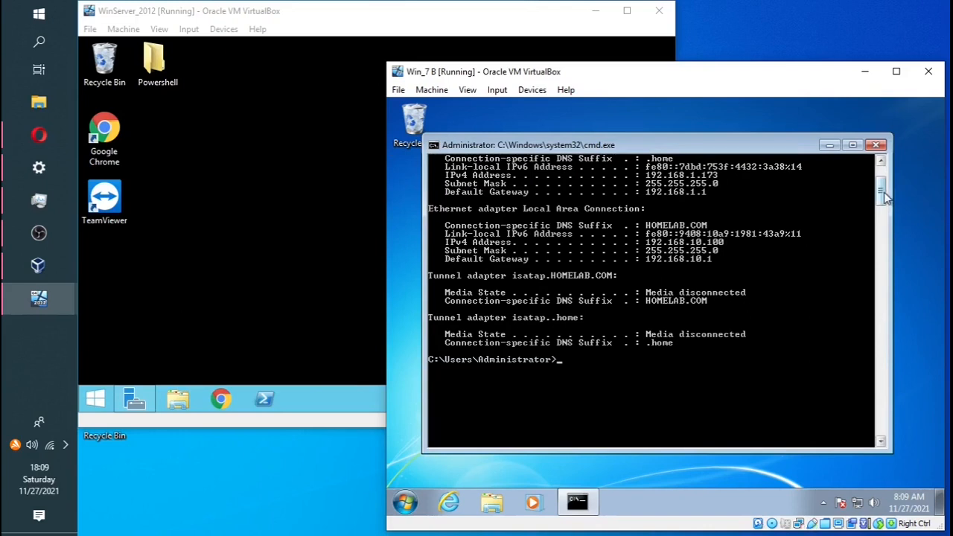
pyautogui.moveTo(883, 193); pyautogui.dragTo(883, 172)
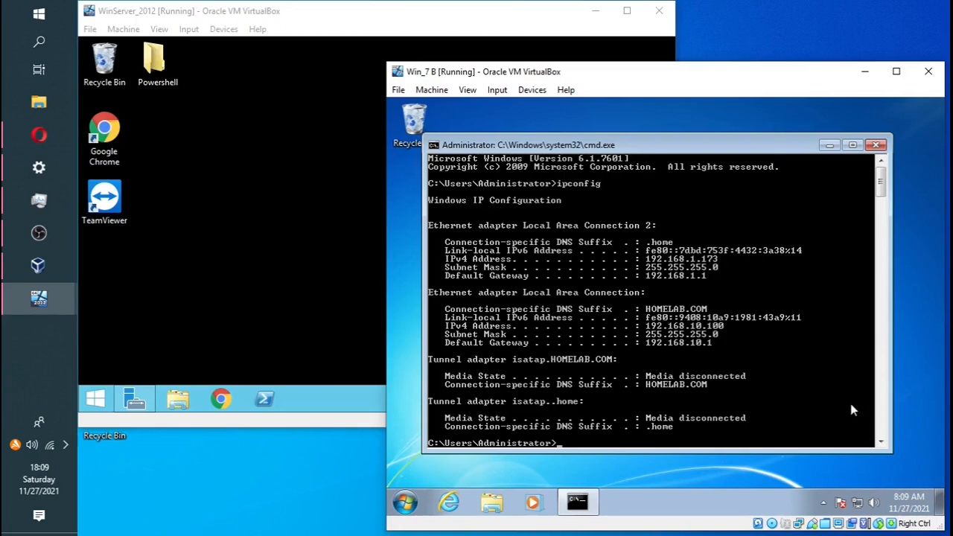
# Check the IPv4 address in the Local Area Connection 2 details from Network and Sharing Center, and close its windows
pyautogui.rightClick(856, 505)
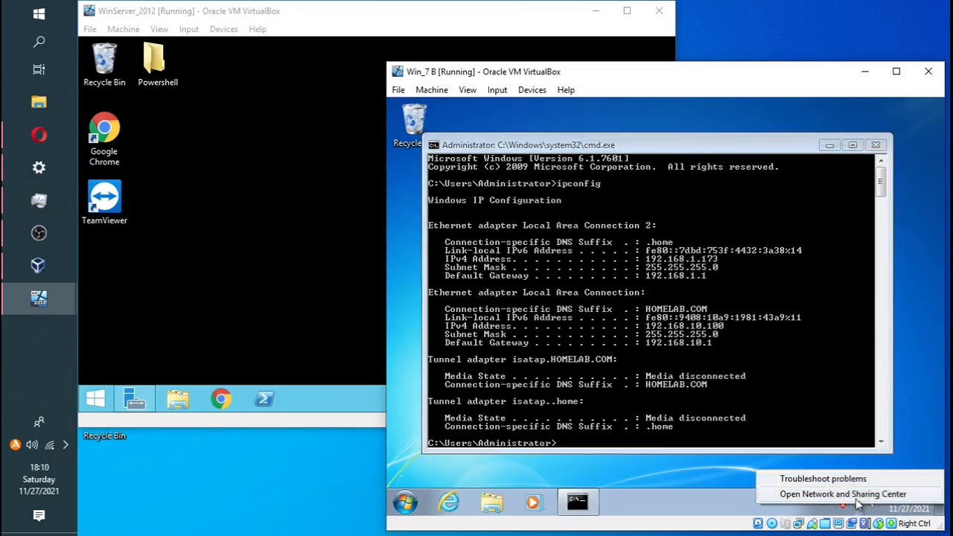
pyautogui.click(858, 499)
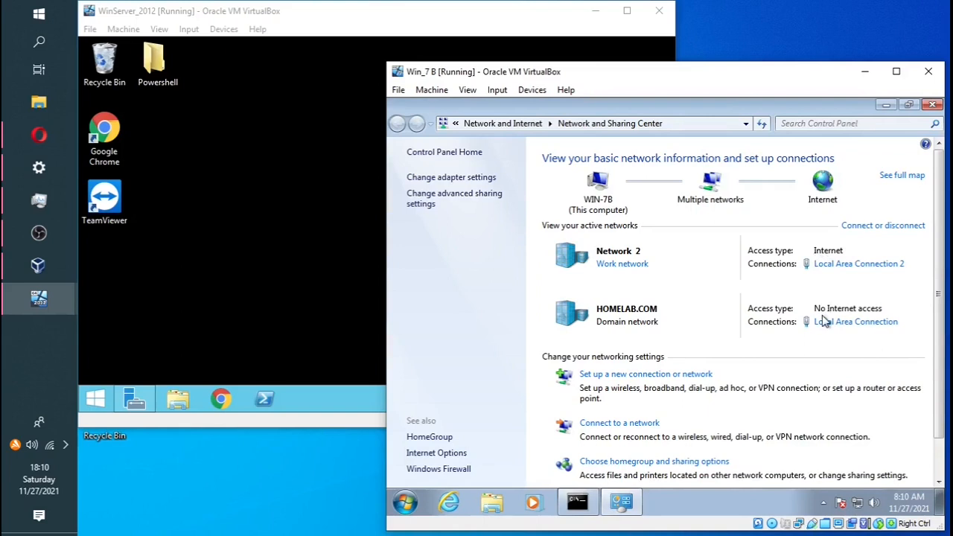
pyautogui.click(847, 266)
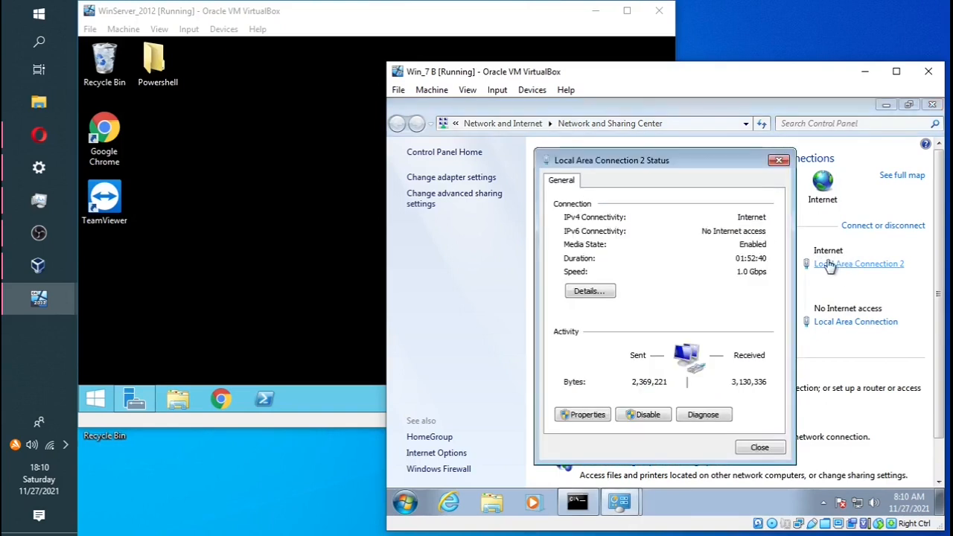
pyautogui.click(594, 292)
pyautogui.click(674, 282)
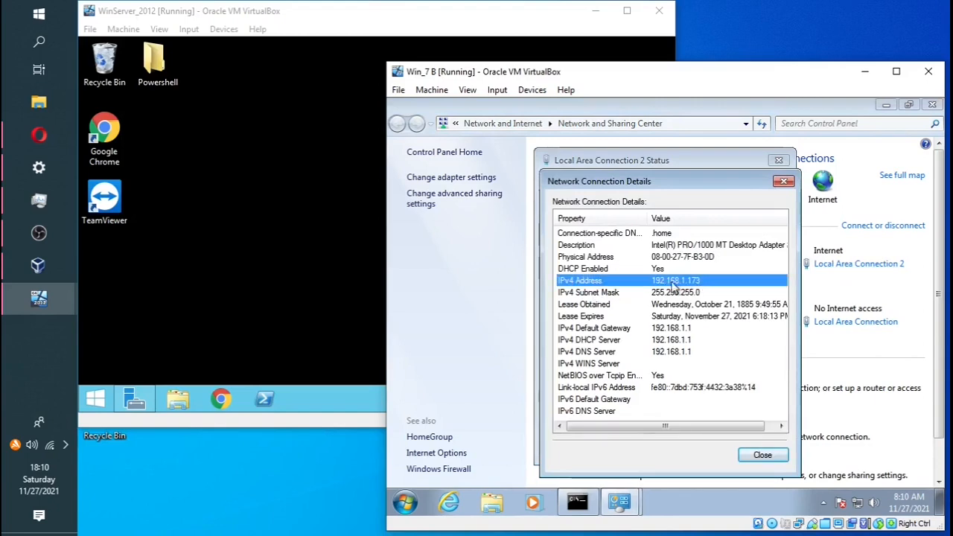
pyautogui.click(783, 182)
pyautogui.click(780, 160)
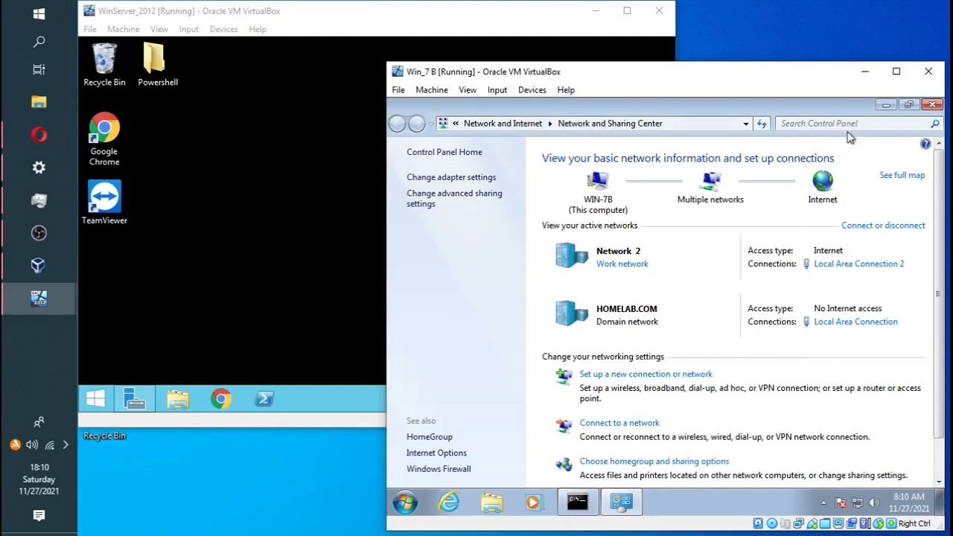
pyautogui.click(932, 105)
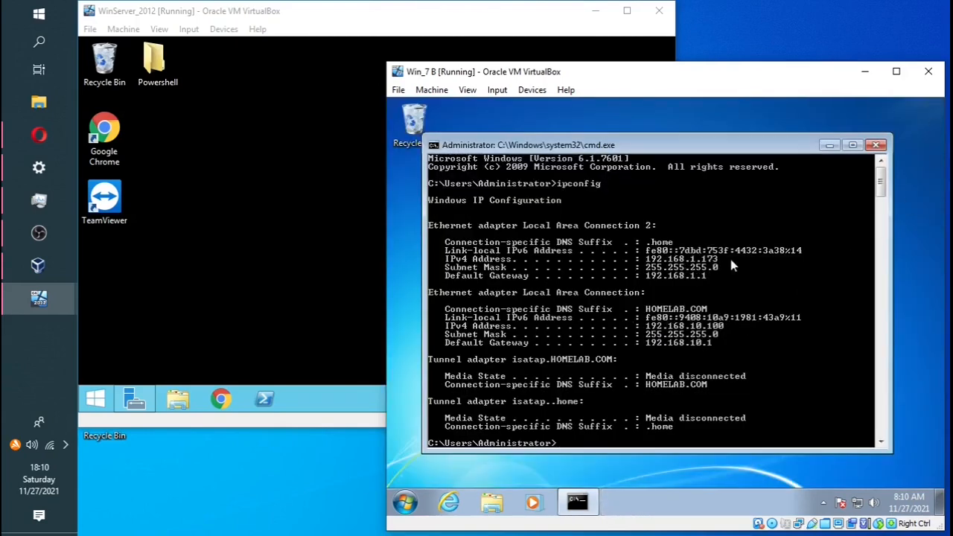
# Move the Win_7 B Command Prompt window away from the server's window and switch to WinServer_2012
pyautogui.click(264, 250)
pyautogui.moveTo(692, 148); pyautogui.dragTo(748, 147)
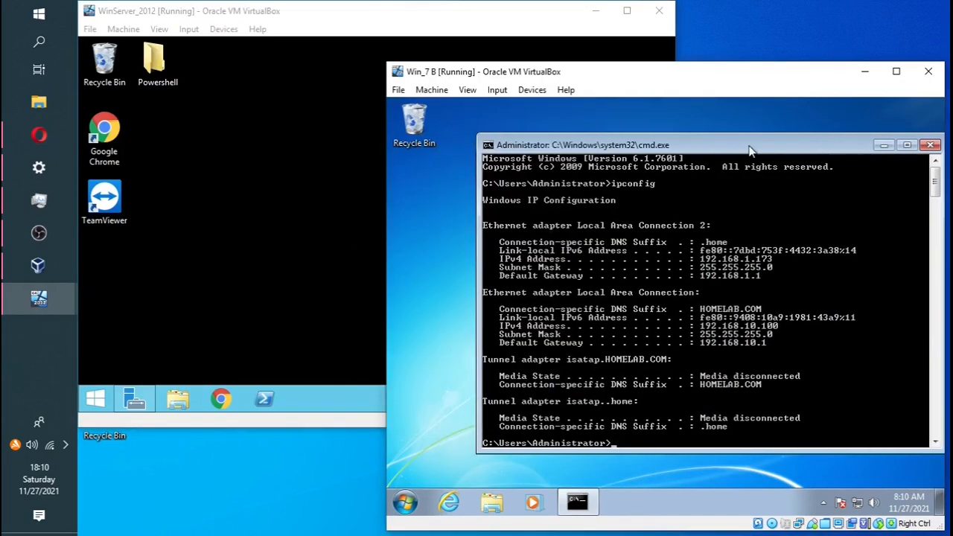
pyautogui.click(327, 197)
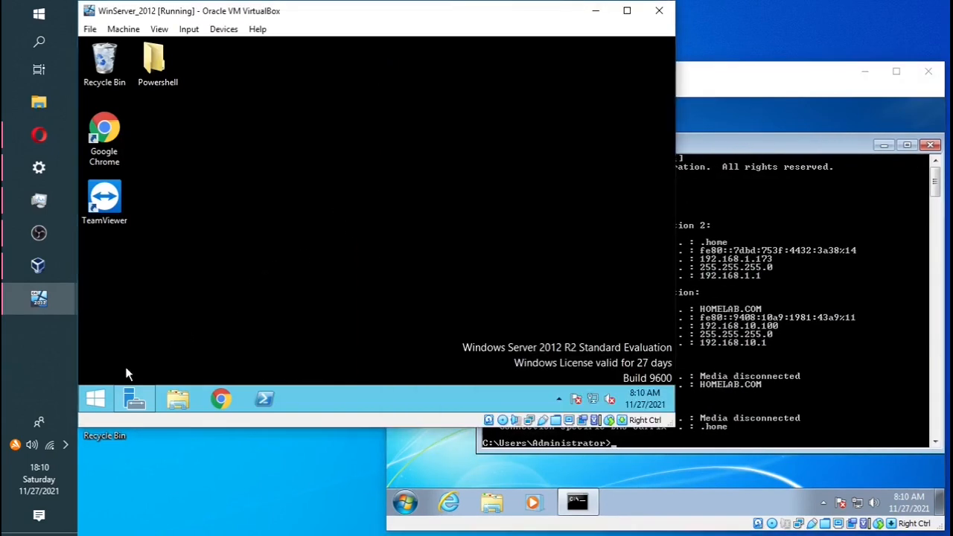
# Search for "remote" on WinServer_2012 and open Remote Desktop Connection
pyautogui.click(96, 399)
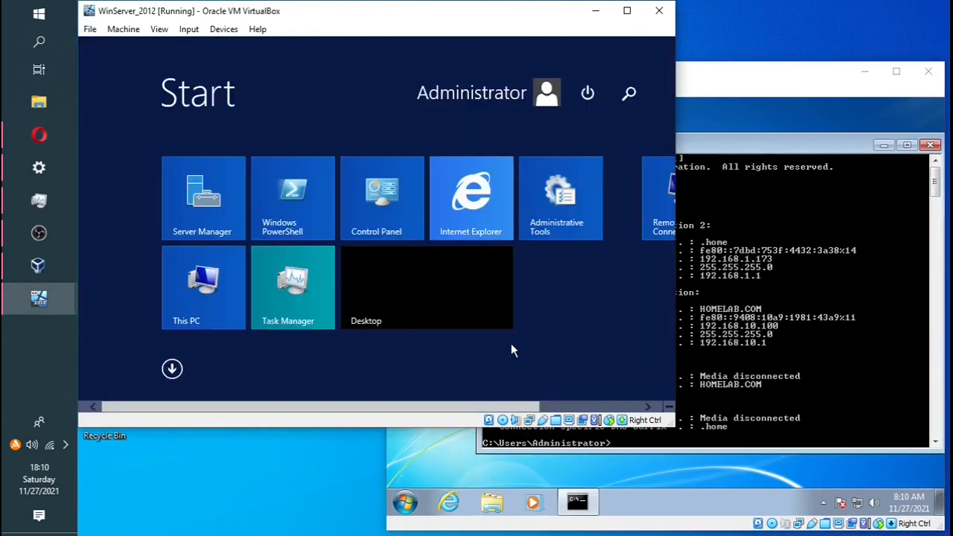
pyautogui.moveTo(238, 400); pyautogui.dragTo(330, 406)
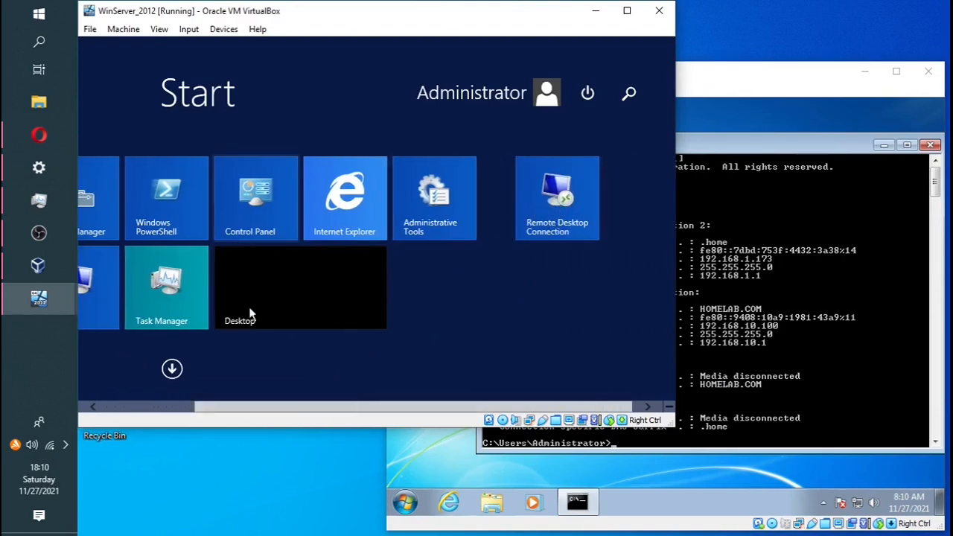
pyautogui.click(631, 100)
pyautogui.write('re')
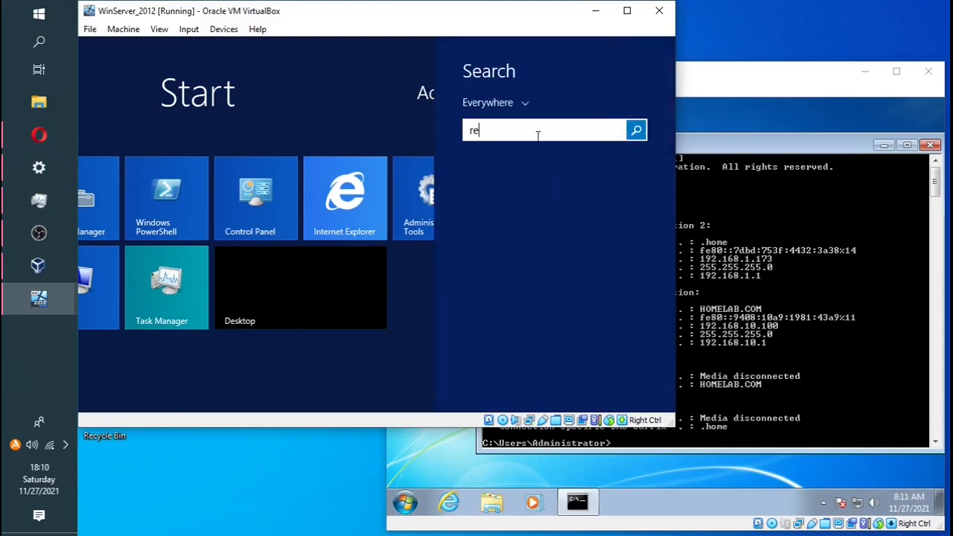
pyautogui.write('mote Desktop Connection')
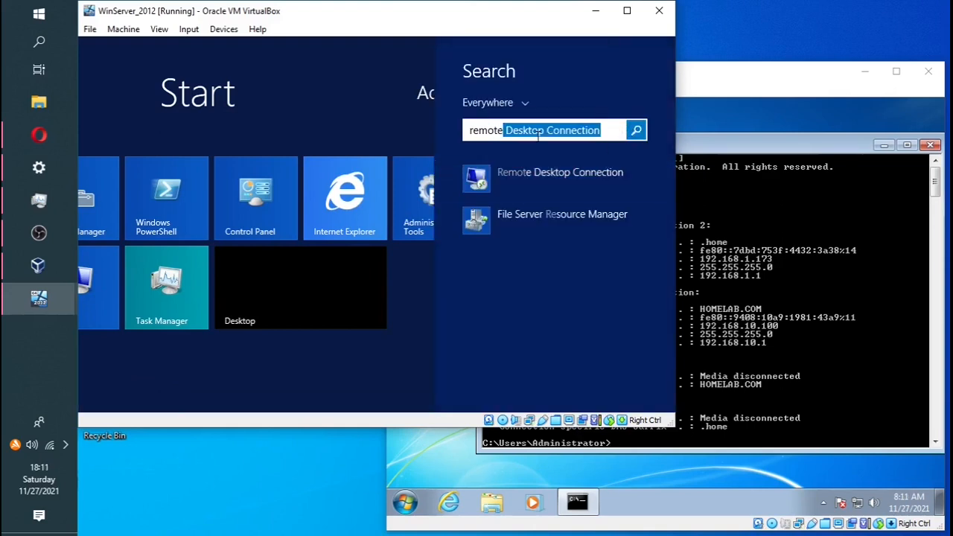
pyautogui.click(548, 176)
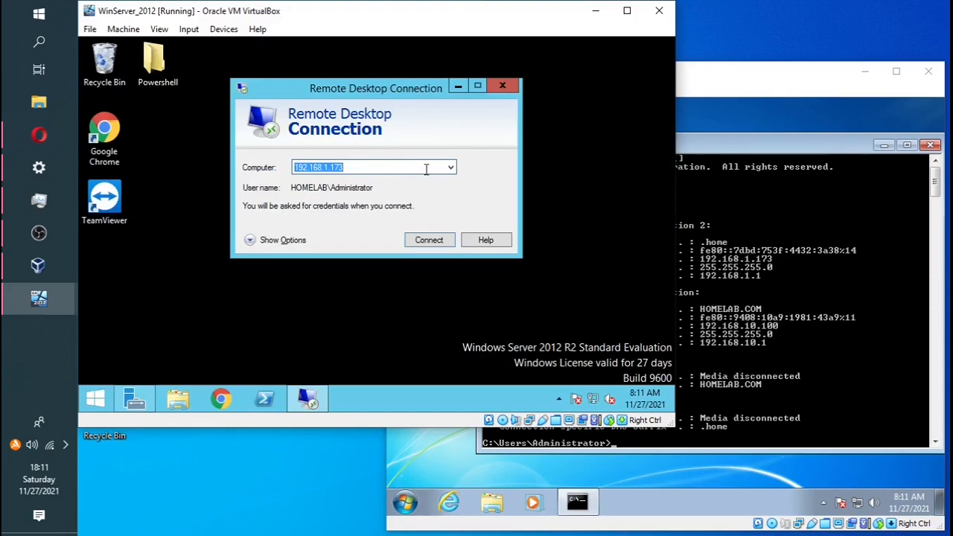
# Connect to the computer 192.168.1.173 and accept the trust prompt for the remote connection
pyautogui.press('BackSpace')
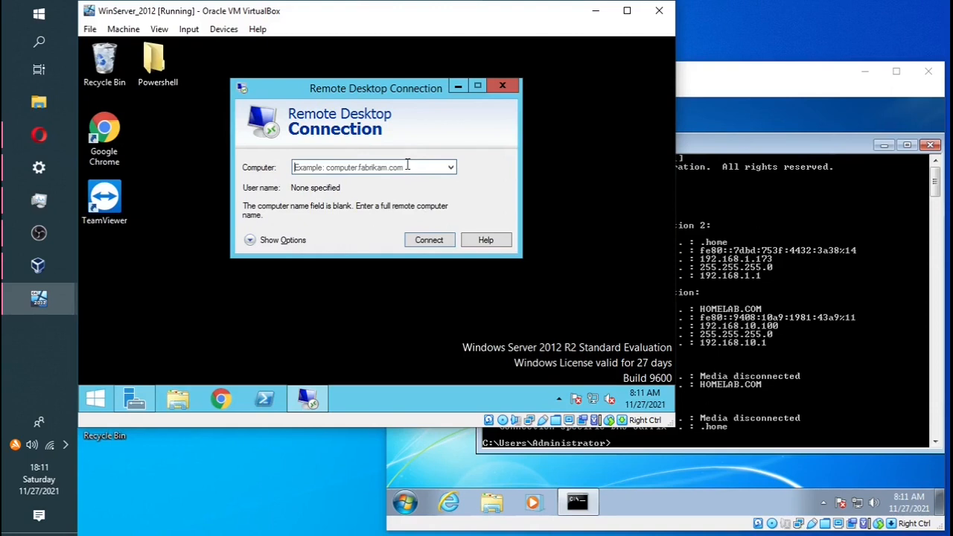
pyautogui.click(407, 165)
pyautogui.write('19')
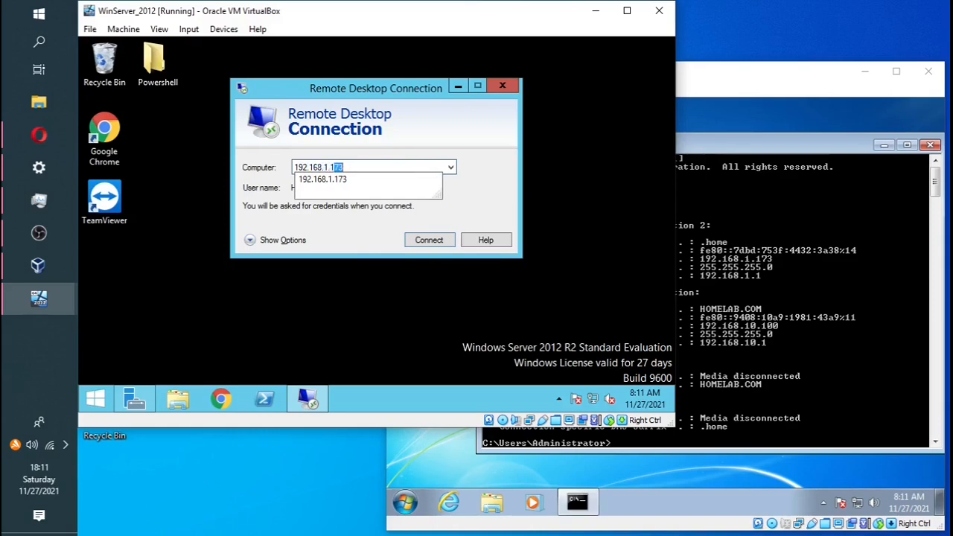
pyautogui.write('2.168.1.173')
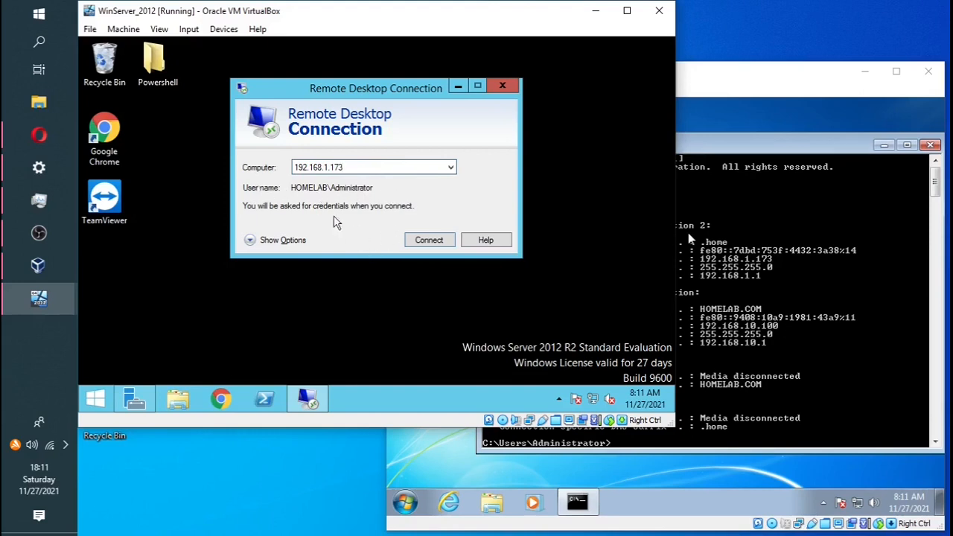
pyautogui.click(429, 241)
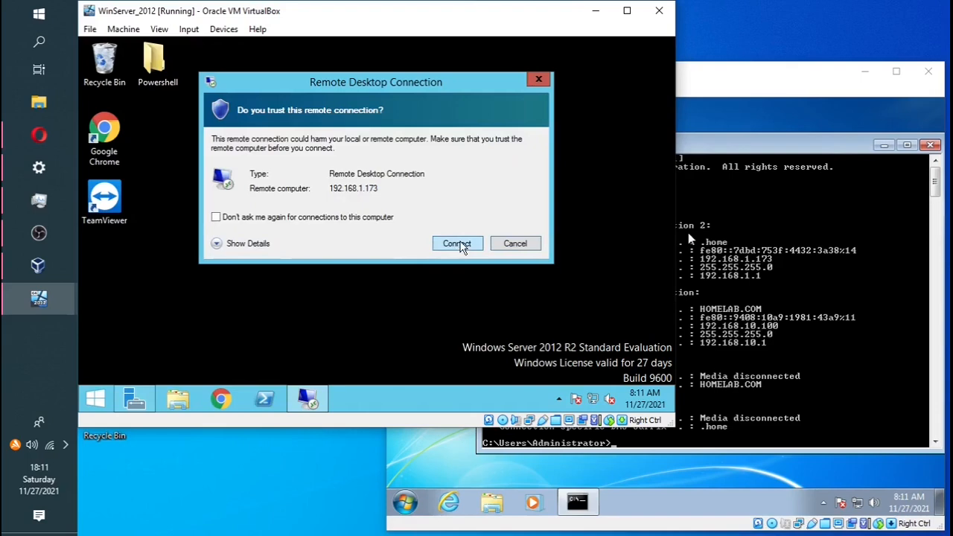
pyautogui.click(457, 244)
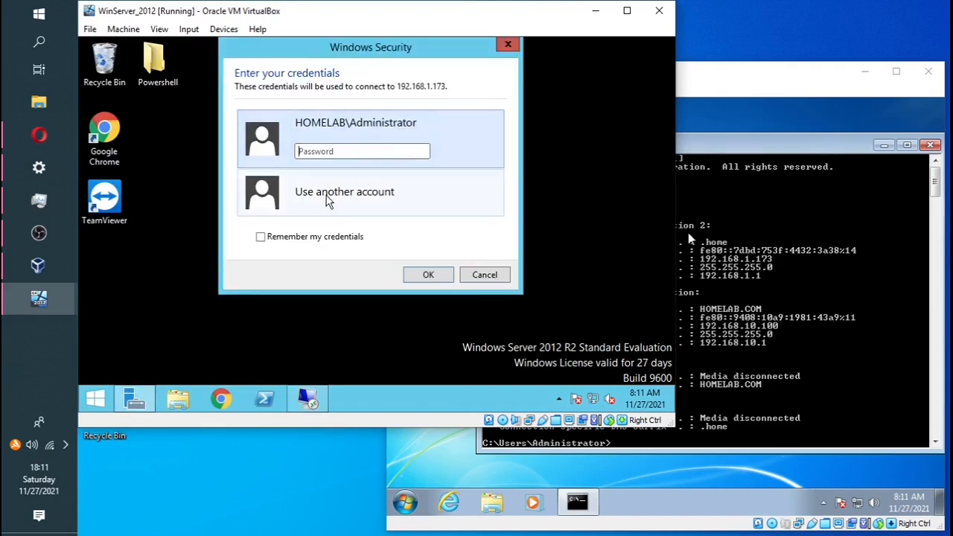
# Choose to use another account for the connection to 192.168.1.173 and enter the user name Admininstrator
pyautogui.click(330, 201)
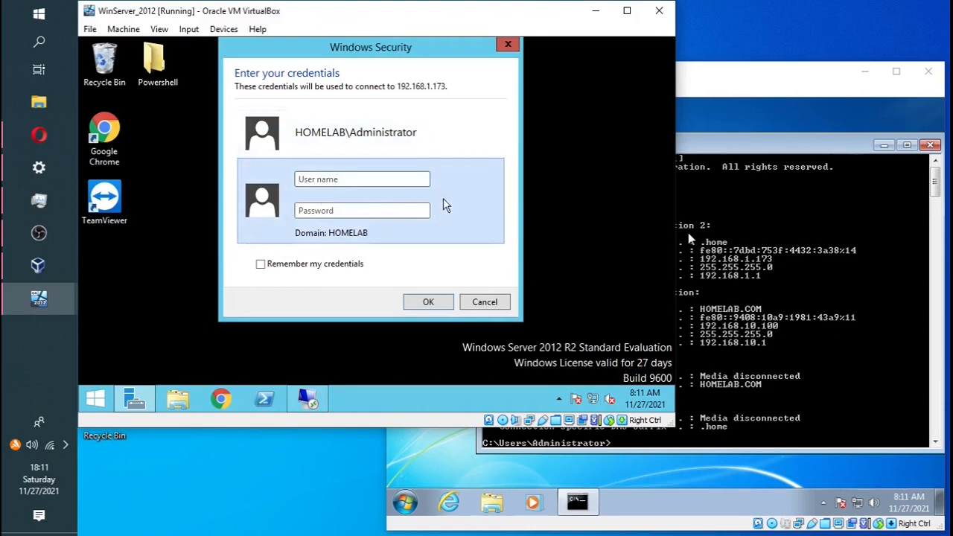
pyautogui.click(345, 180)
pyautogui.write('a')
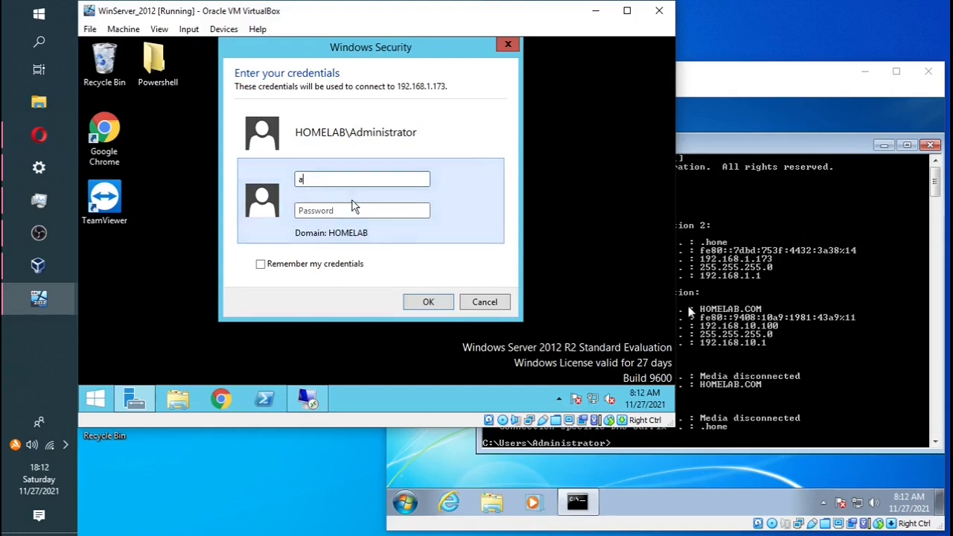
pyautogui.press('capslock')
pyautogui.press('BackSpace')
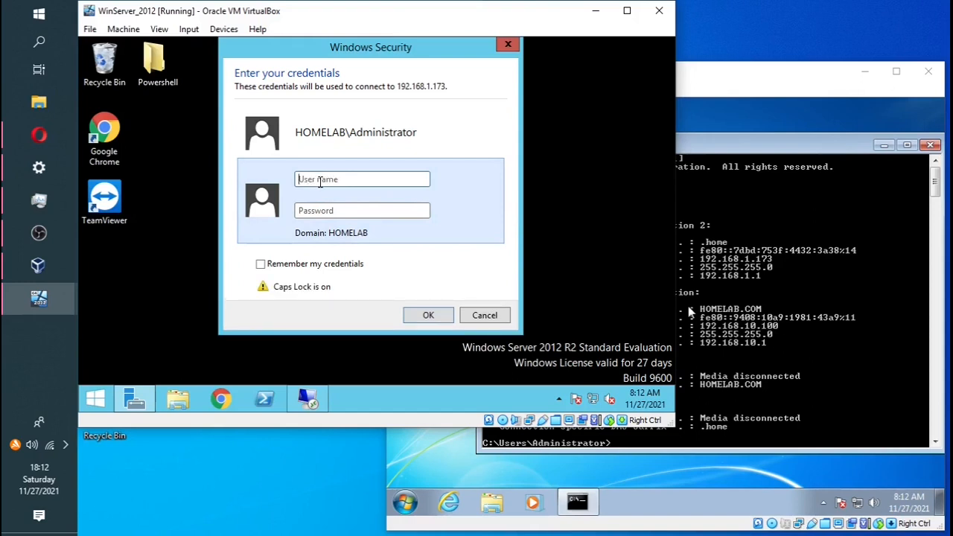
pyautogui.write('A')
pyautogui.press('capslock')
pyautogui.write('dminnistra')
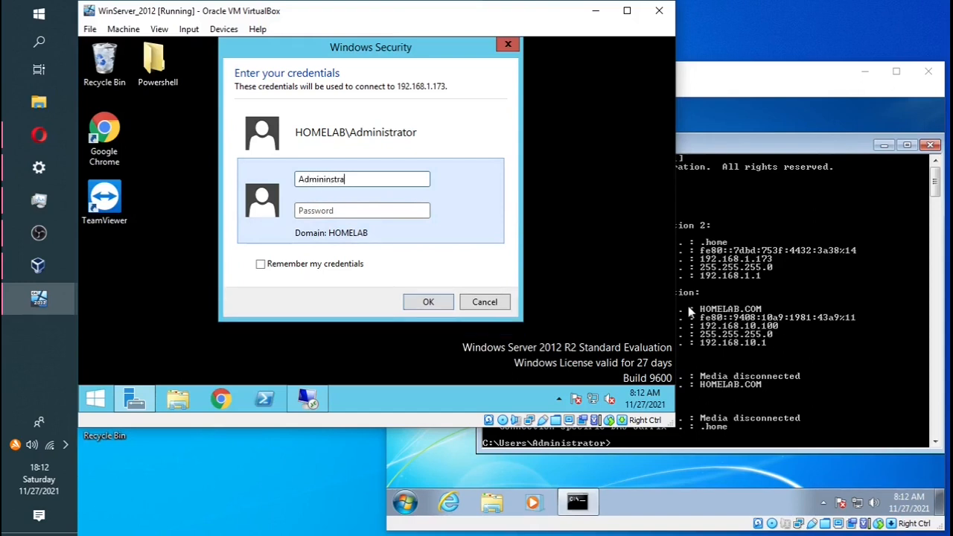
pyautogui.write('instrator')
# Enter the account password and submit the credentials to try to connect to the remote computer
pyautogui.click(380, 211)
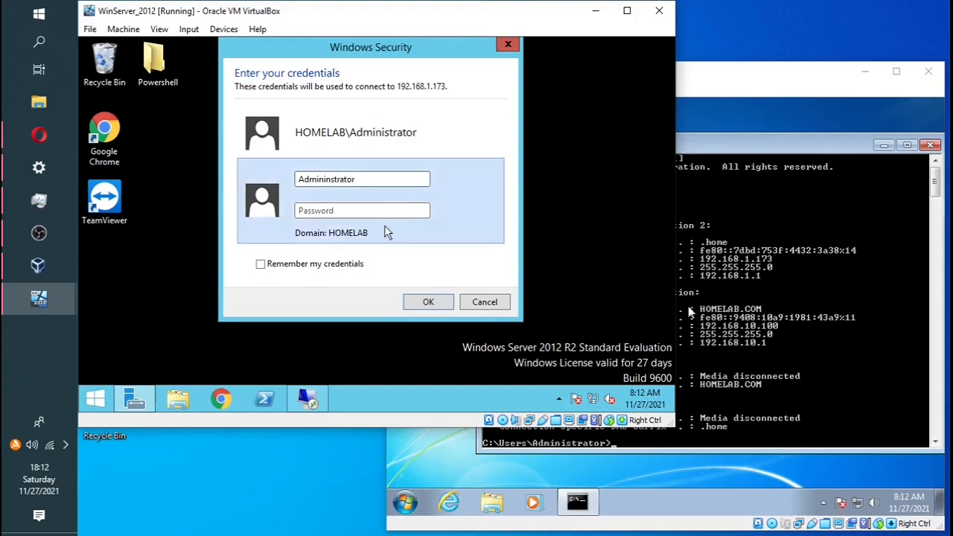
pyautogui.write('•••••')
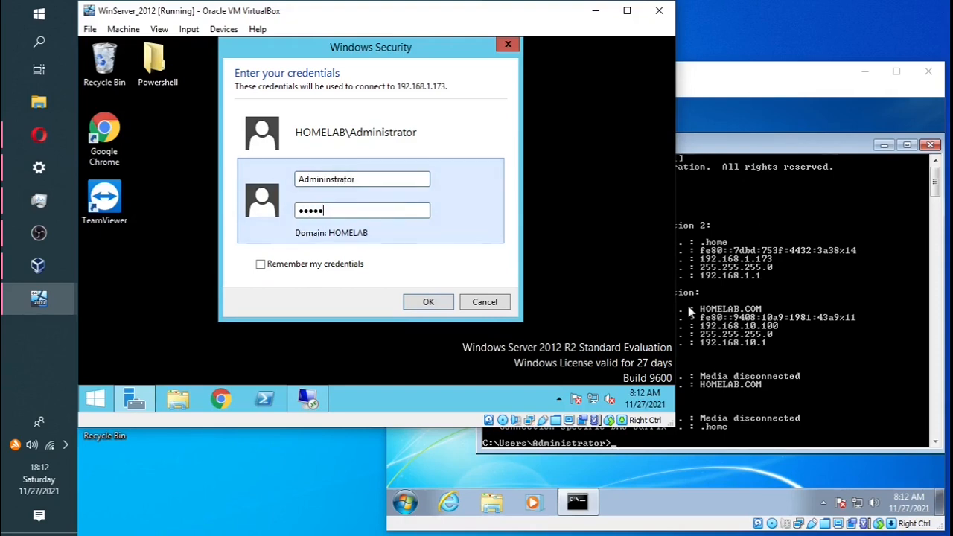
pyautogui.write('•')
pyautogui.press('capslock')
pyautogui.write('•')
pyautogui.press('capslock')
pyautogui.write('•')
pyautogui.click(432, 303)
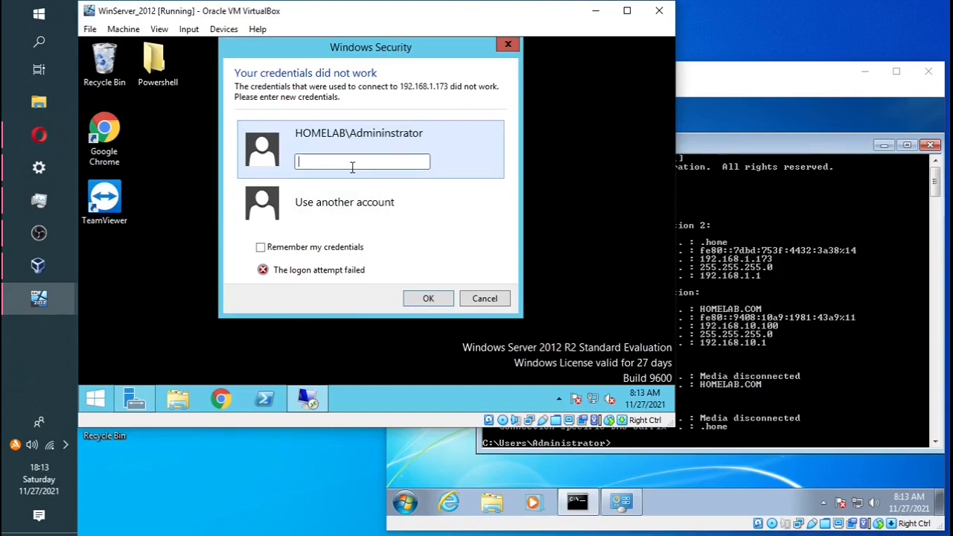
# Choose another account in the credentials prompt again and enter the user name Administrator
pyautogui.click(336, 203)
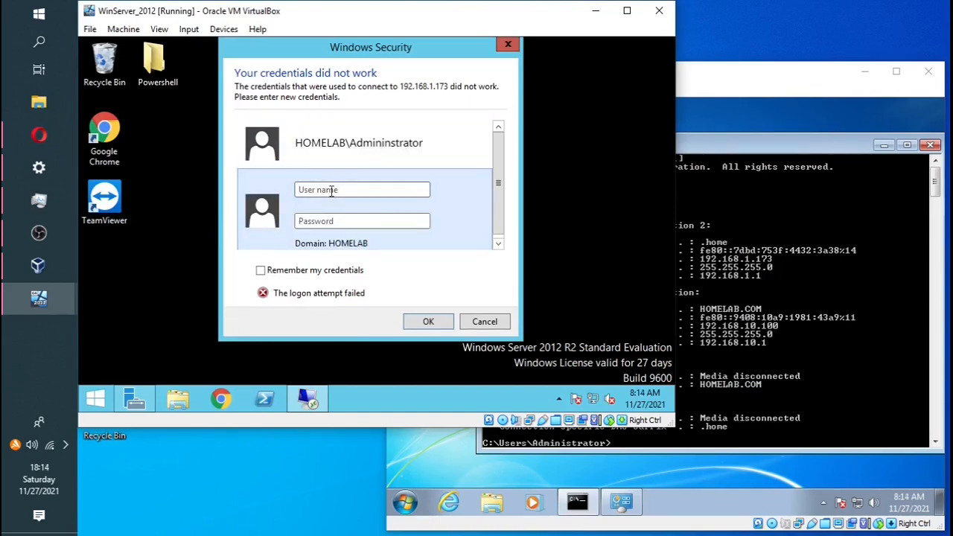
pyautogui.click(331, 191)
pyautogui.write('Ad')
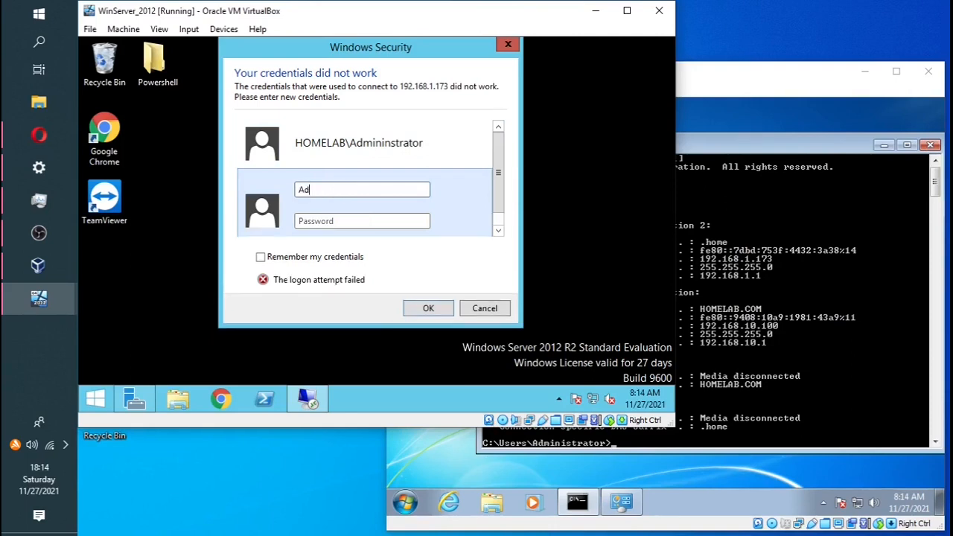
pyautogui.write('mini')
# Enter the account password, submit the credentials, and accept the certificate prompt to connect to 192.168.1.173
pyautogui.write('P')
pyautogui.write('•••••')
pyautogui.press('capslock')
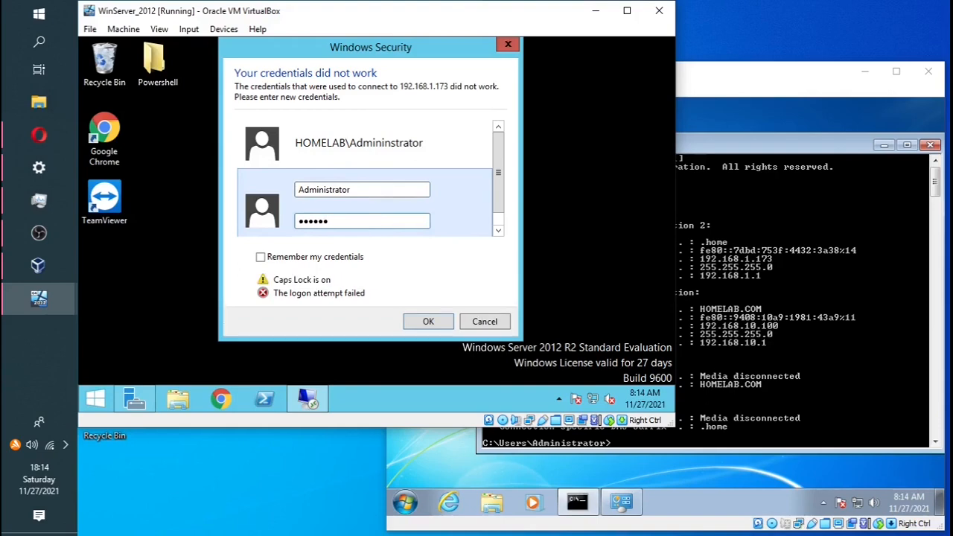
pyautogui.write('•')
pyautogui.press('capslock')
pyautogui.write('•')
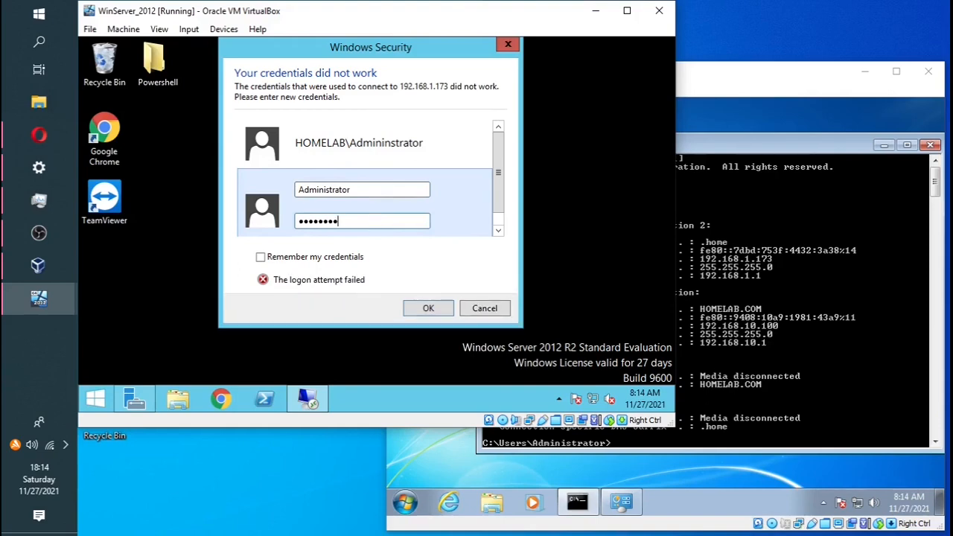
pyautogui.press('Return')
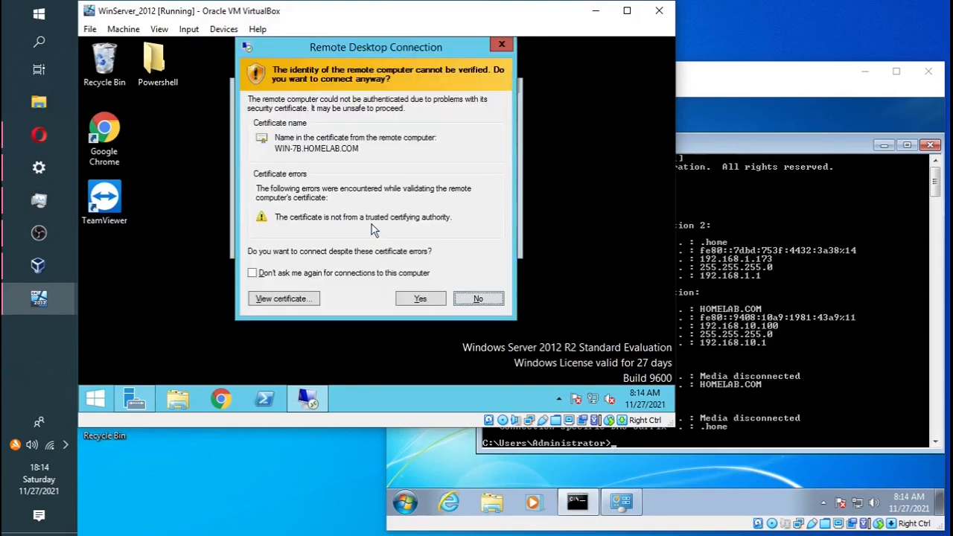
pyautogui.click(421, 298)
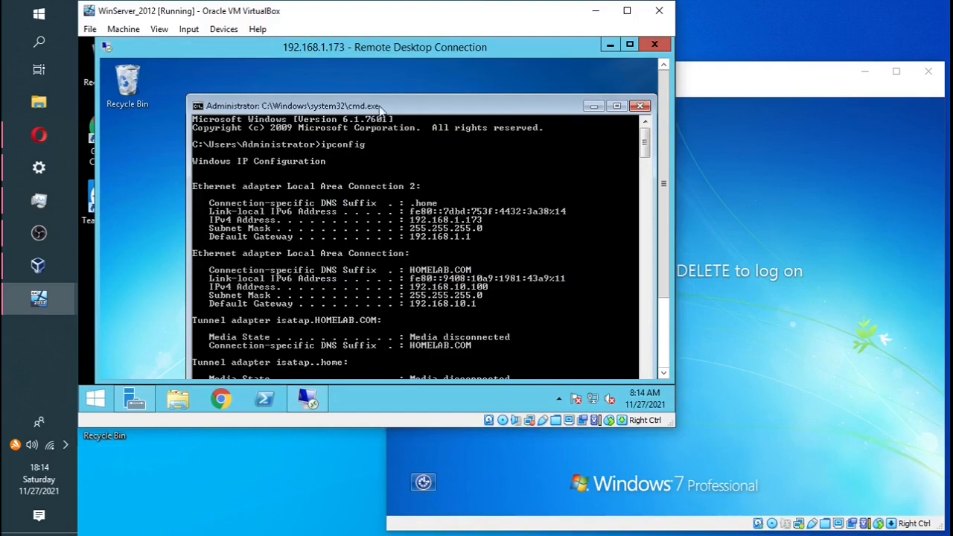
# Reposition the Command Prompt window in the remote session, and bring up the account selection on Win_7 B's locked logon screen
pyautogui.moveTo(382, 110); pyautogui.dragTo(397, 106)
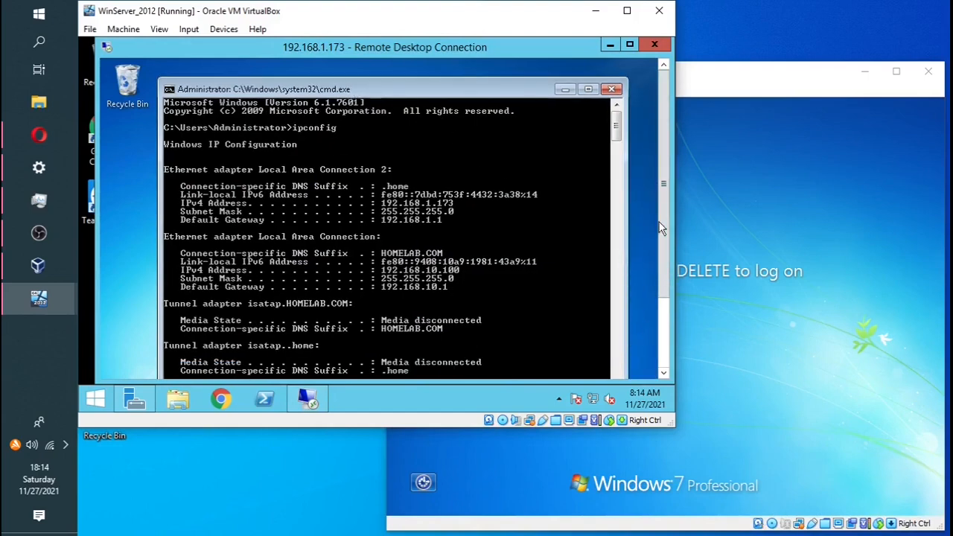
pyautogui.click(696, 72)
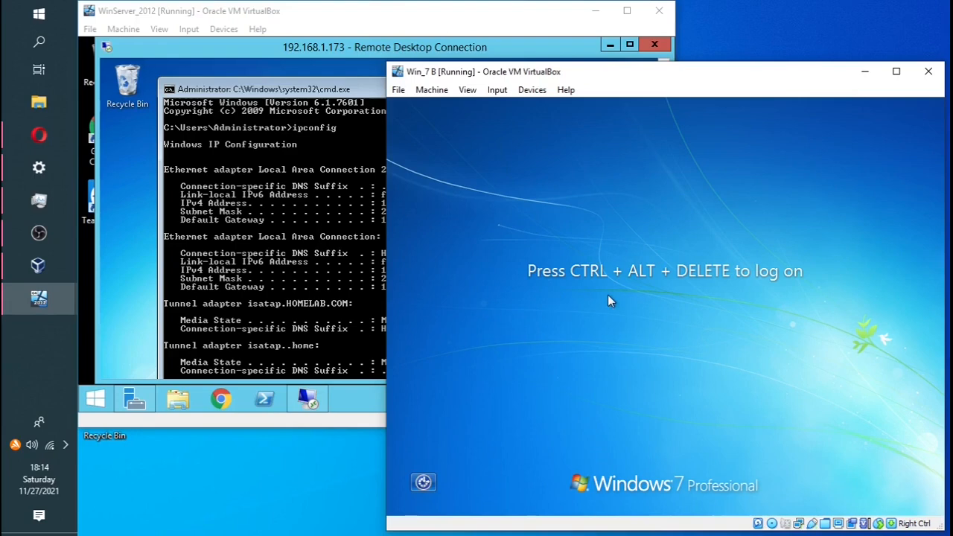
pyautogui.click(499, 91)
pyautogui.moveTo(503, 110)
pyautogui.click(656, 145)
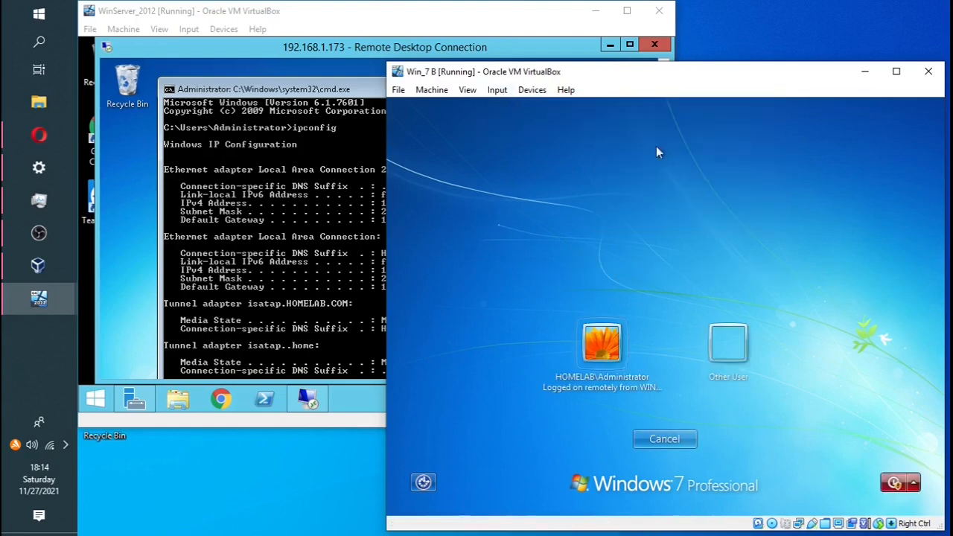
# Log on to Win_7 B locally as HOMELAB\Administrator with the account password
pyautogui.click(601, 372)
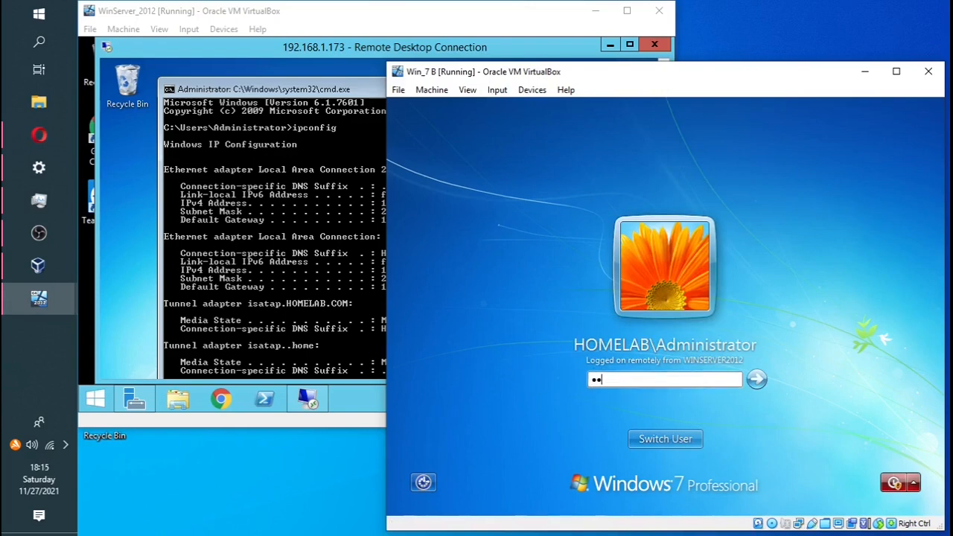
pyautogui.press('BackSpace')
pyautogui.press('Return')
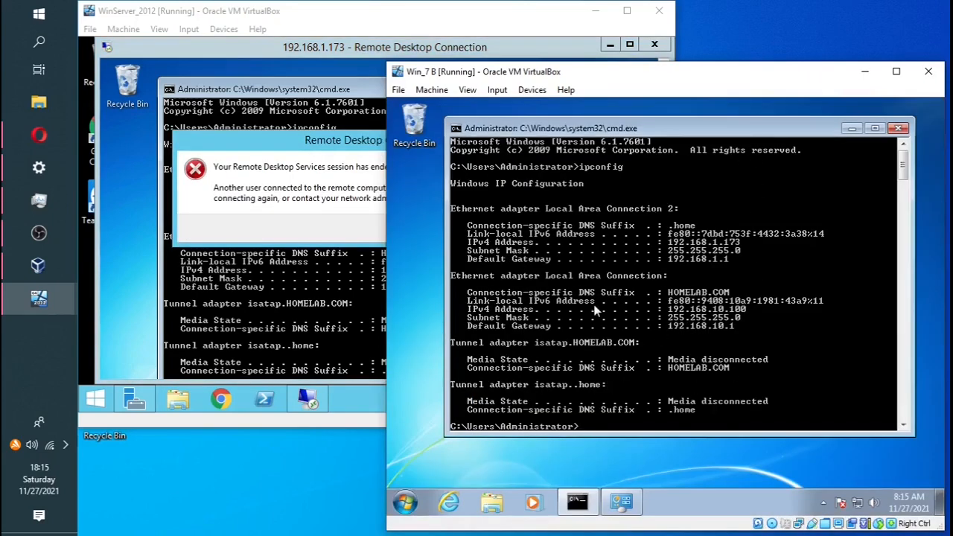
# Dismiss the session-ended message on WinServer_2012, look at the Win_7 B desktop, and return to Remote Desktop Connection
pyautogui.click(335, 23)
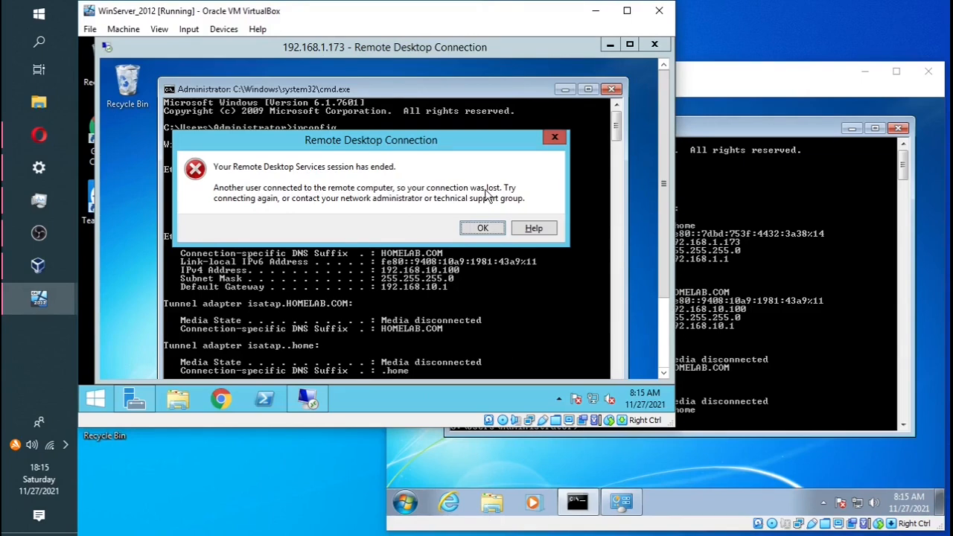
pyautogui.click(497, 228)
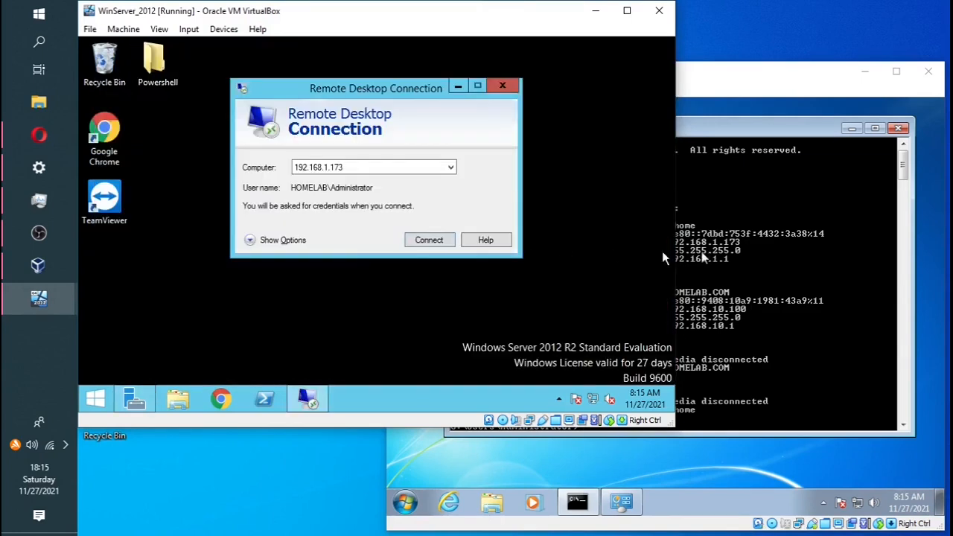
pyautogui.click(730, 81)
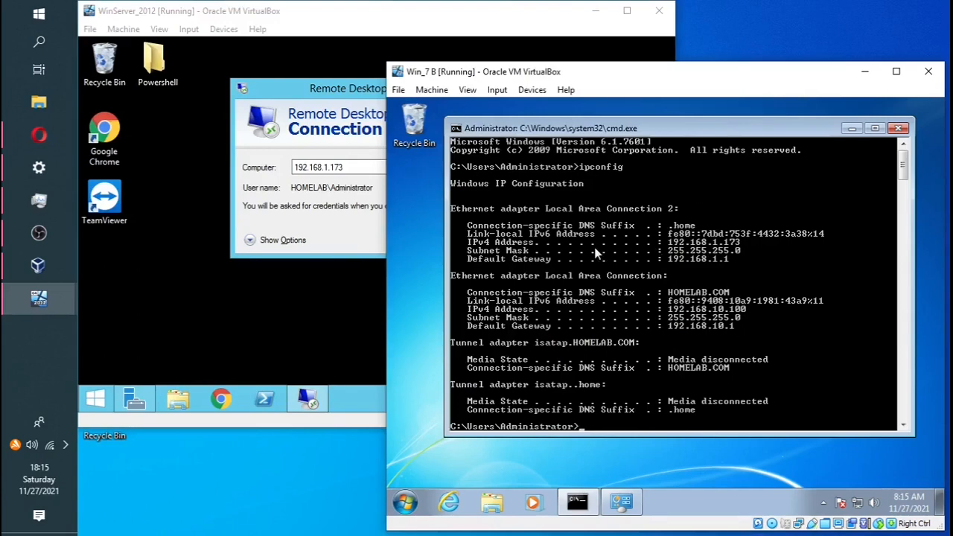
pyautogui.click(353, 89)
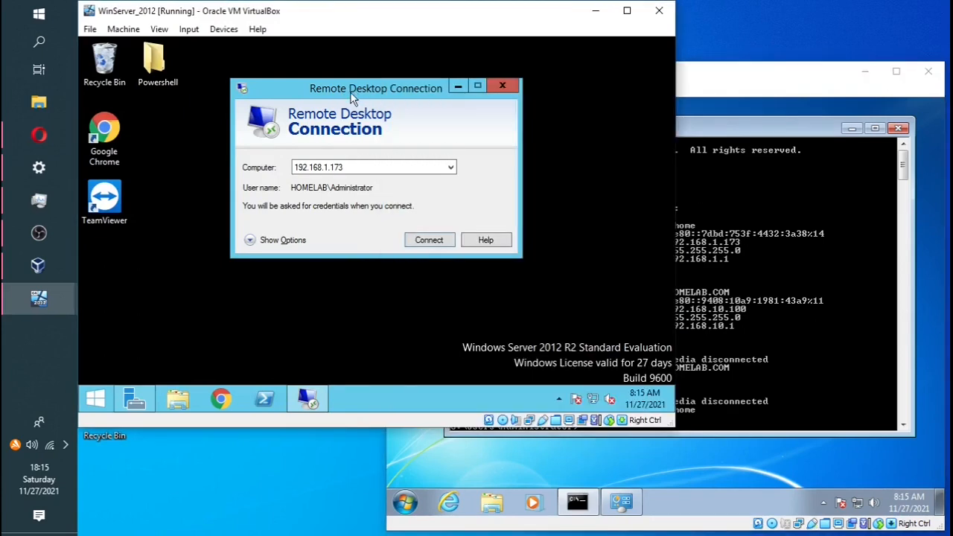
# Expand the Remote Desktop connection options, try the Full Screen display size, and set it back to 800 by 600 pixels
pyautogui.click(275, 240)
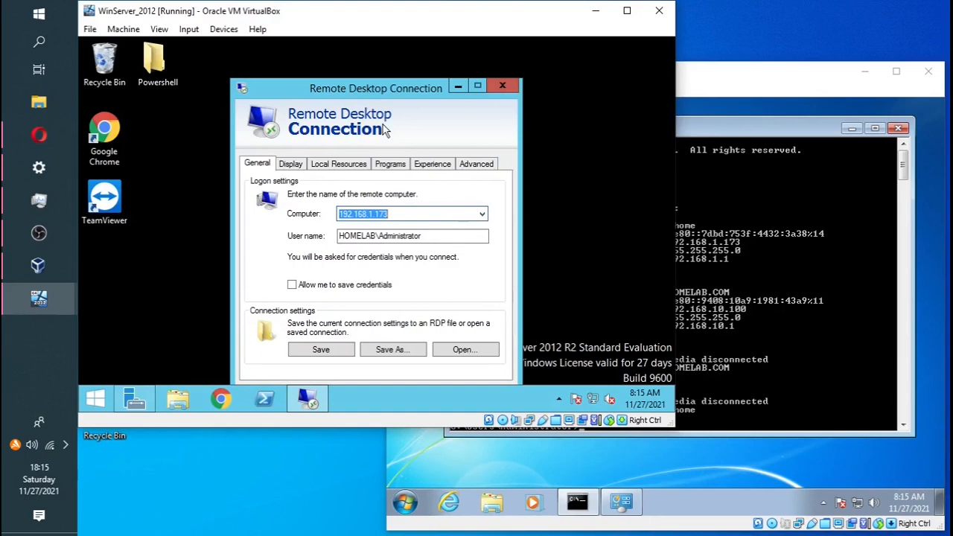
pyautogui.click(292, 165)
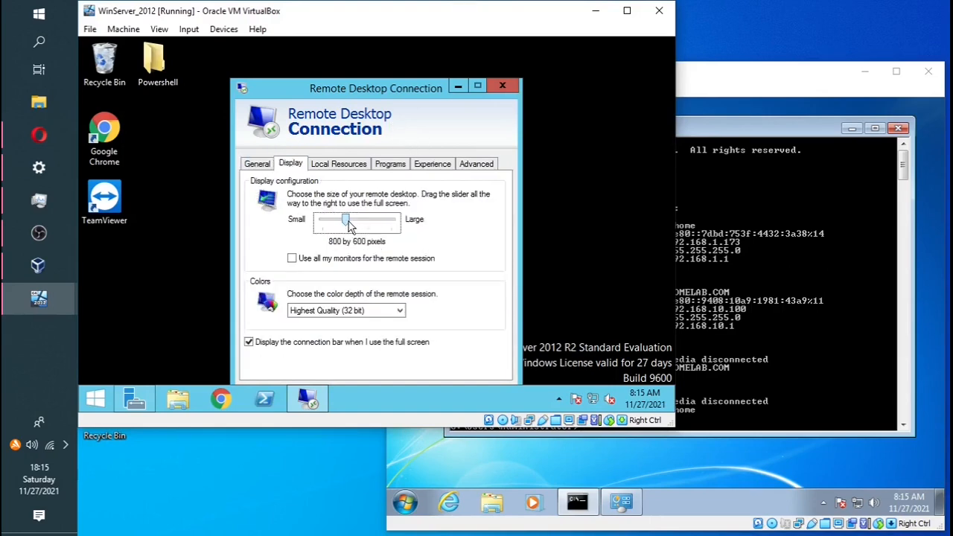
pyautogui.moveTo(348, 224)
pyautogui.mouseDown()
pyautogui.moveTo(395, 225)
pyautogui.moveTo(358, 225)
pyautogui.mouseUp()
pyautogui.moveTo(346, 221); pyautogui.dragTo(423, 223)
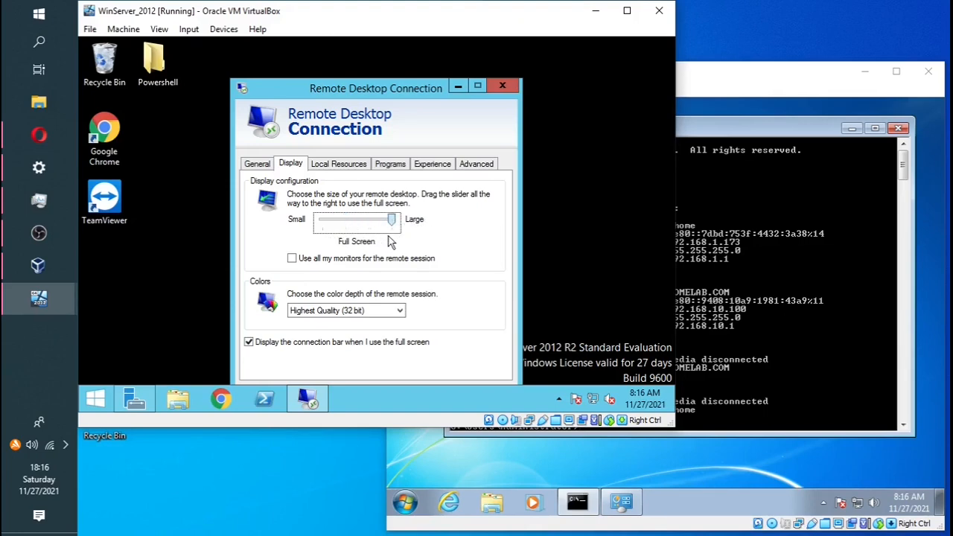
pyautogui.moveTo(393, 223); pyautogui.dragTo(346, 223)
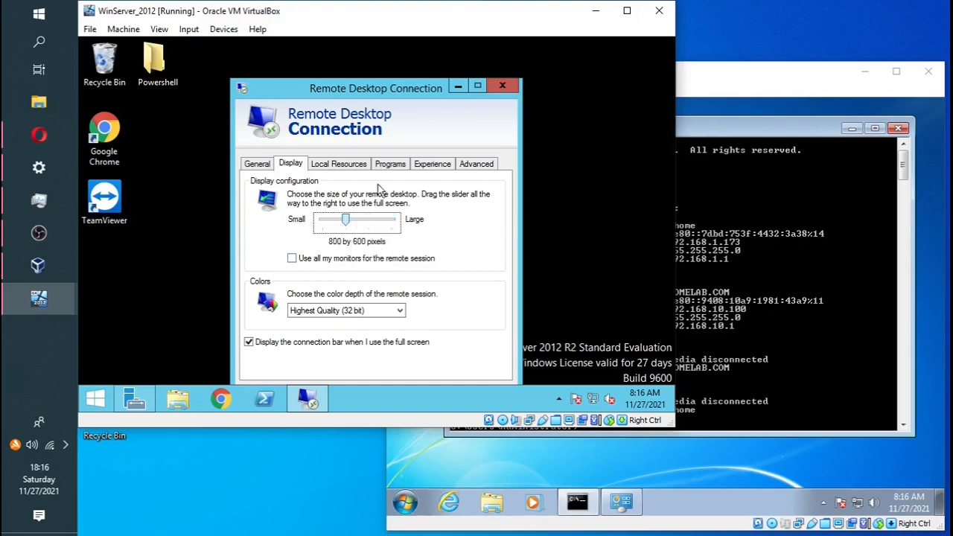
# In the additional local devices and resources, enable Ports and Drives but exclude CD Drive (D:) VirtualBox Guest Additions
pyautogui.click(338, 166)
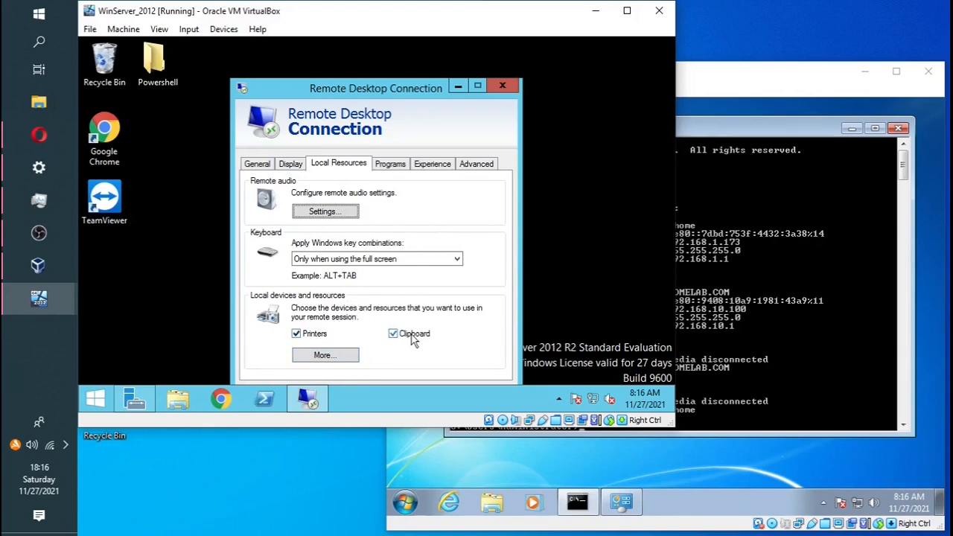
pyautogui.click(331, 364)
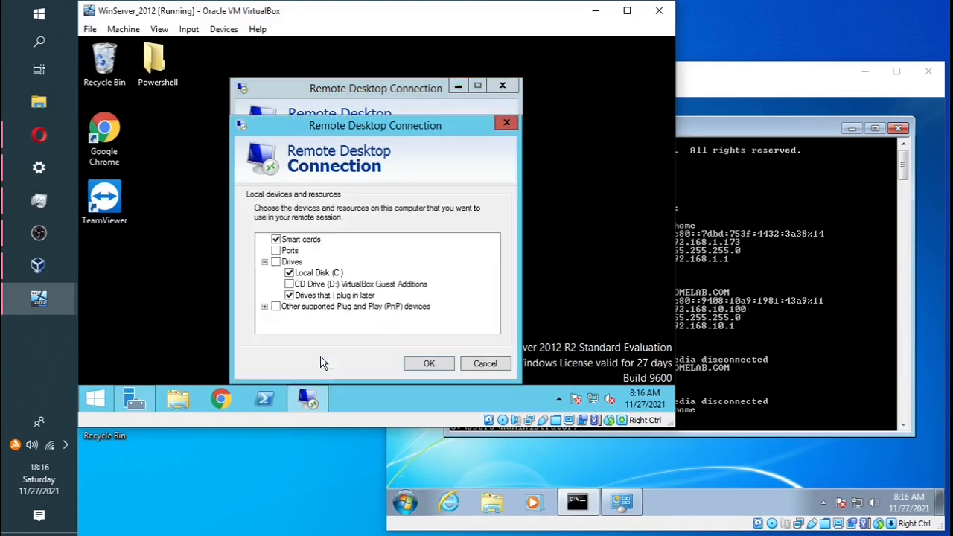
pyautogui.click(276, 251)
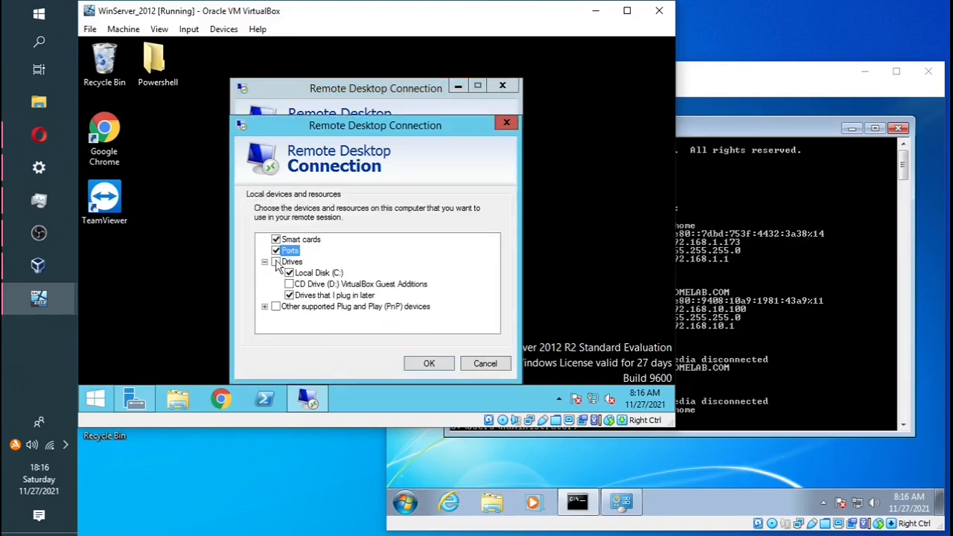
pyautogui.click(276, 261)
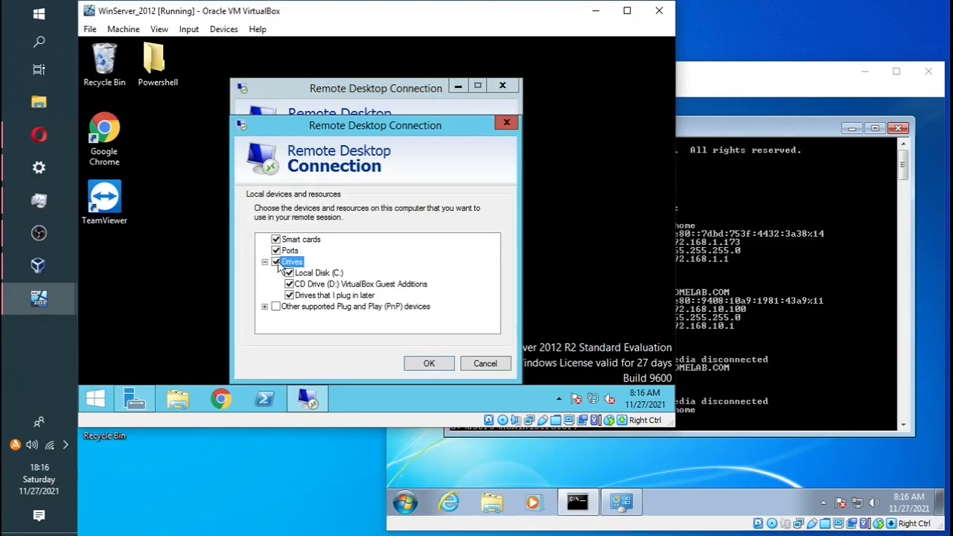
pyautogui.click(295, 284)
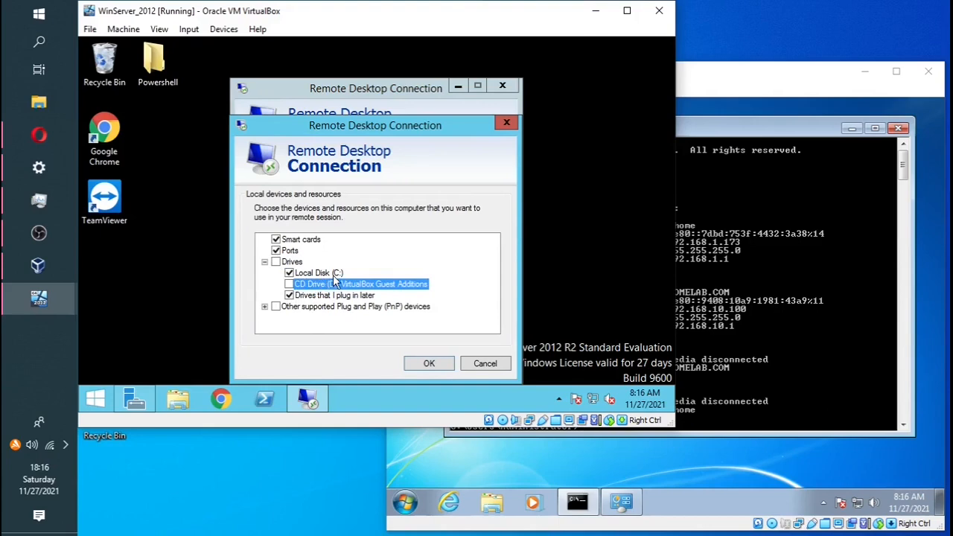
# View the contents of Local Disk (C:) in File Explorer, close it, and confirm the local devices and resources selection
pyautogui.click(177, 401)
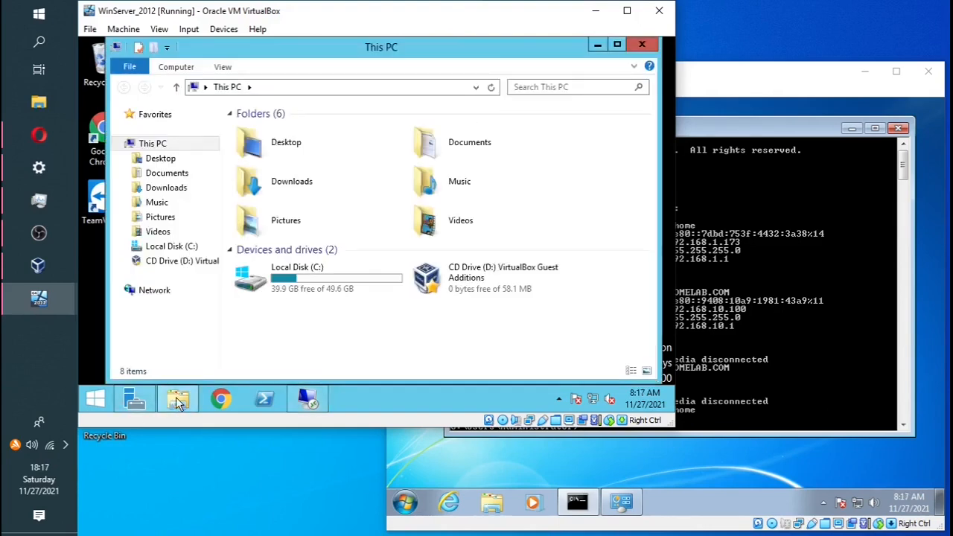
pyautogui.click(285, 289)
pyautogui.doubleClick(285, 289)
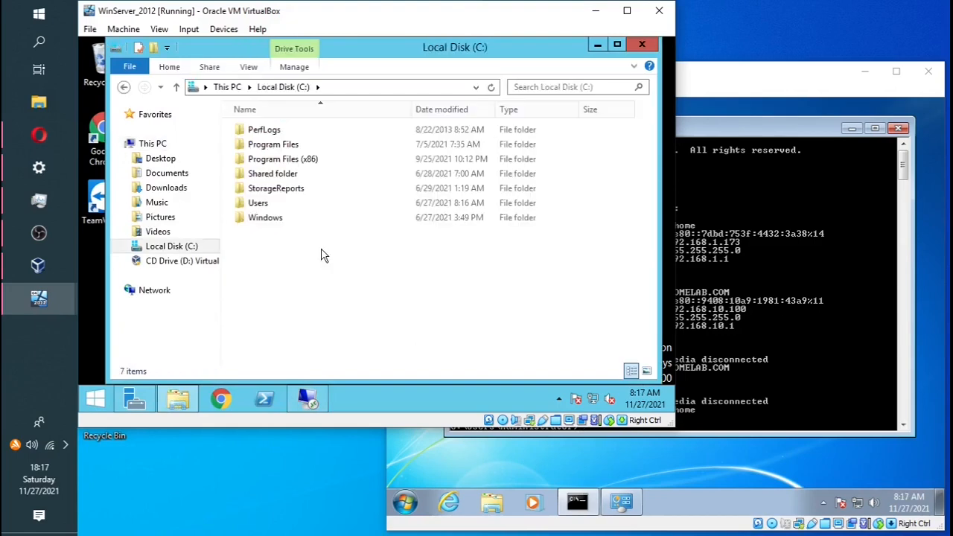
pyautogui.click(641, 44)
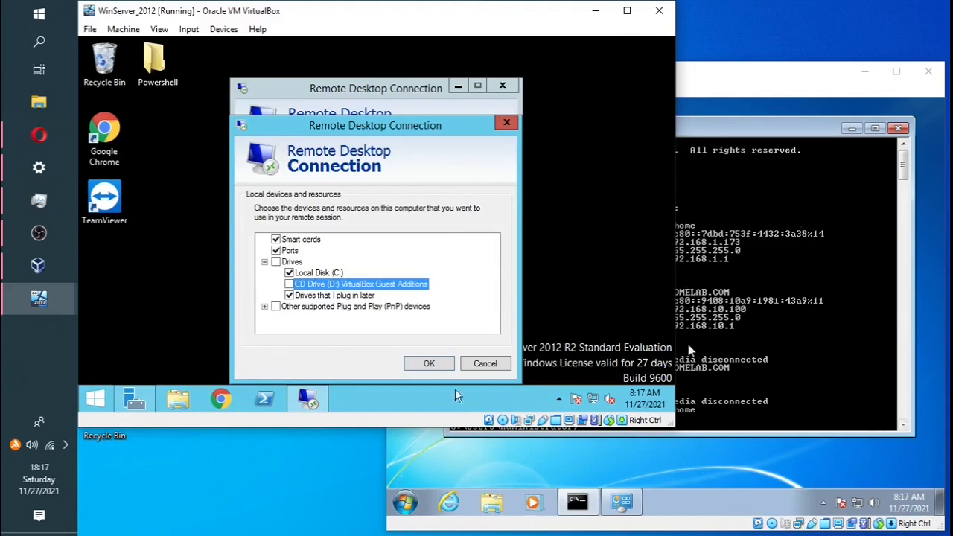
pyautogui.click(431, 364)
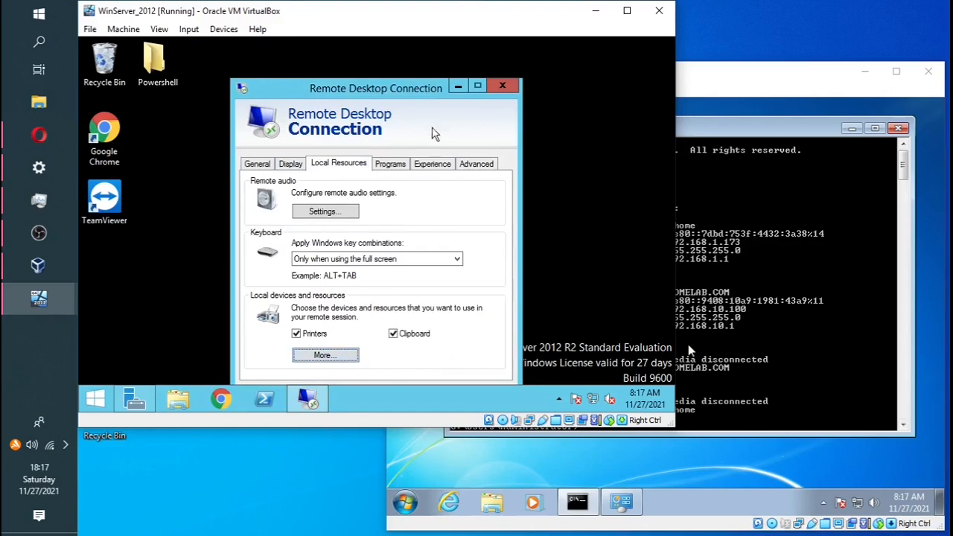
# Connect to the remote computer 192.168.1.173, trusting the connection and entering the Administrator account's password
pyautogui.moveTo(404, 98); pyautogui.dragTo(404, 57)
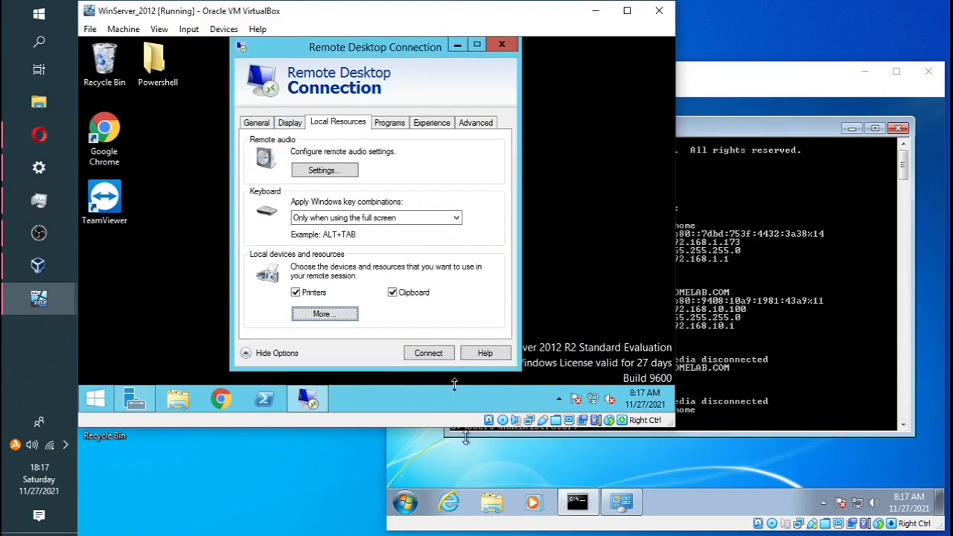
pyautogui.click(437, 357)
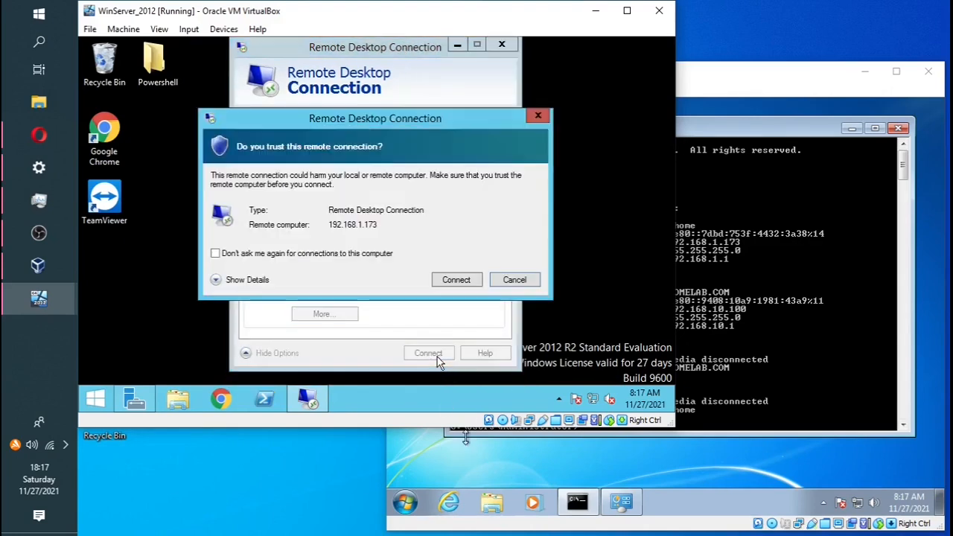
pyautogui.click(452, 278)
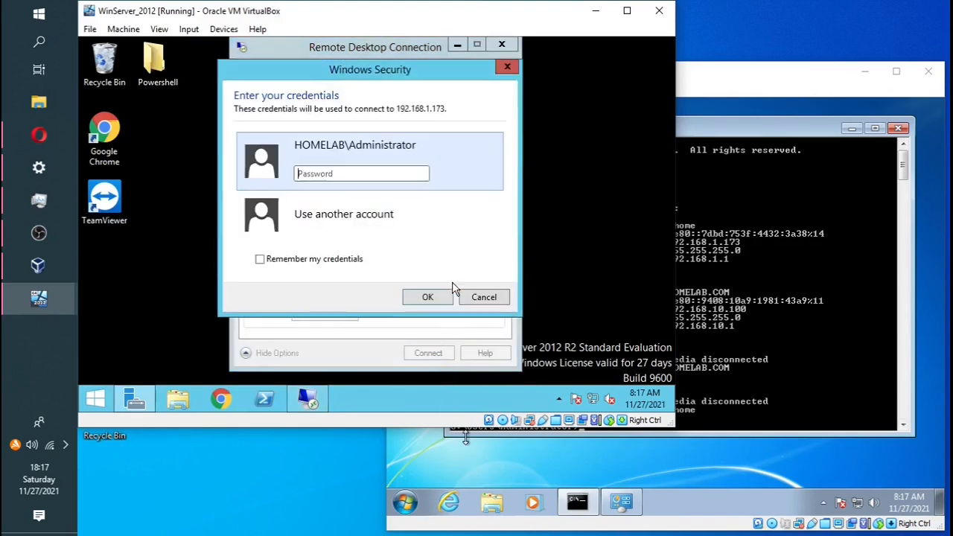
pyautogui.click(365, 172)
pyautogui.write('•••••••••')
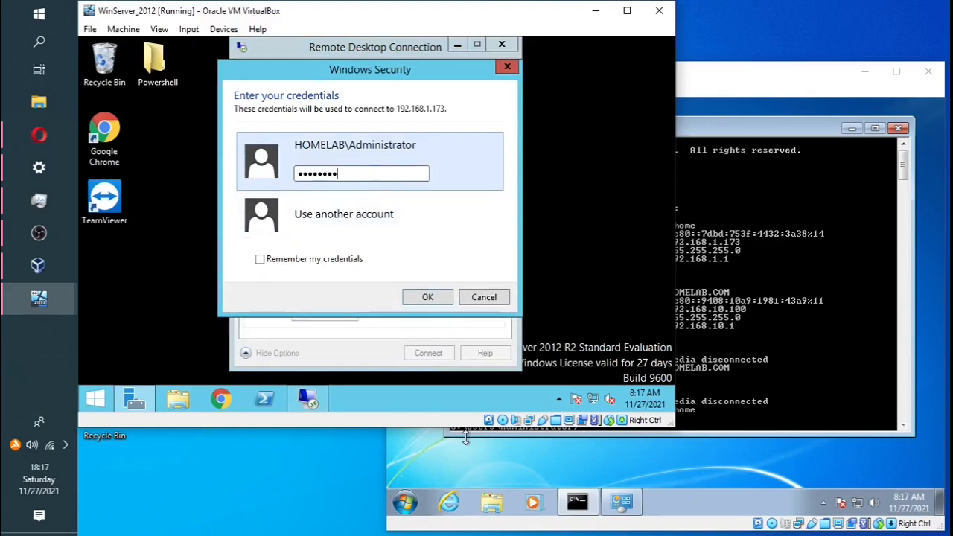
pyautogui.press('Return')
pyautogui.click(425, 323)
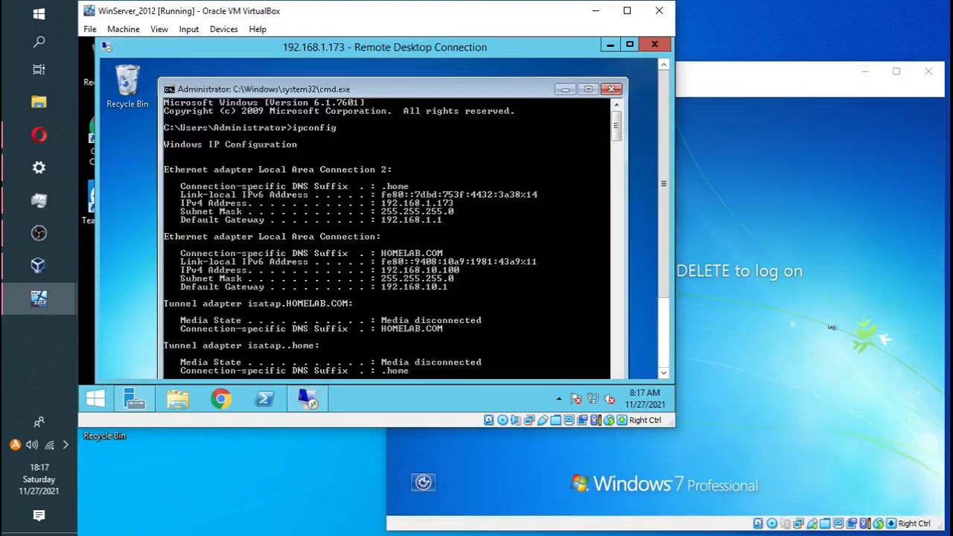
# Look at the Win_7 B screen, return to WinServer_2012, and enlarge its window and the remote session window to fit the whole remote desktop
pyautogui.click(804, 257)
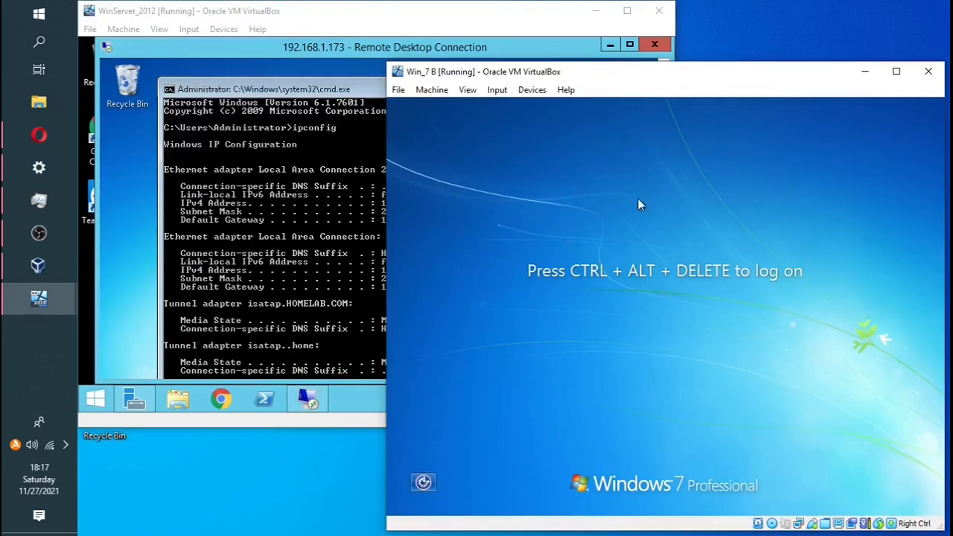
pyautogui.click(417, 17)
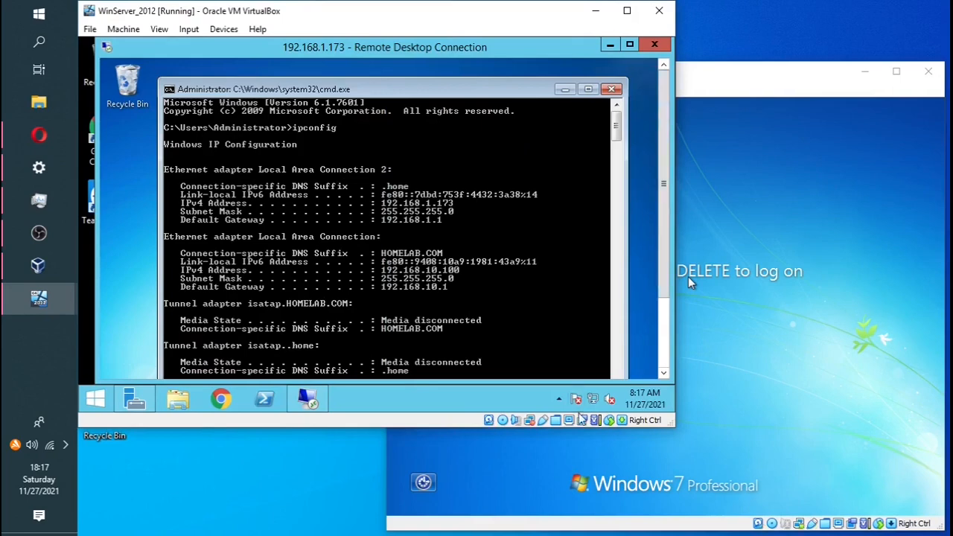
pyautogui.click(627, 11)
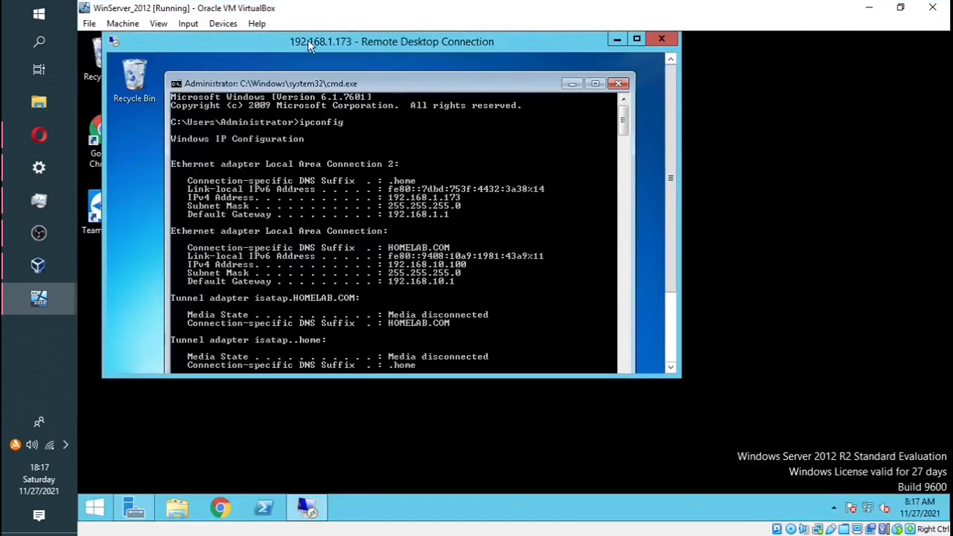
pyautogui.moveTo(311, 45); pyautogui.dragTo(399, 90)
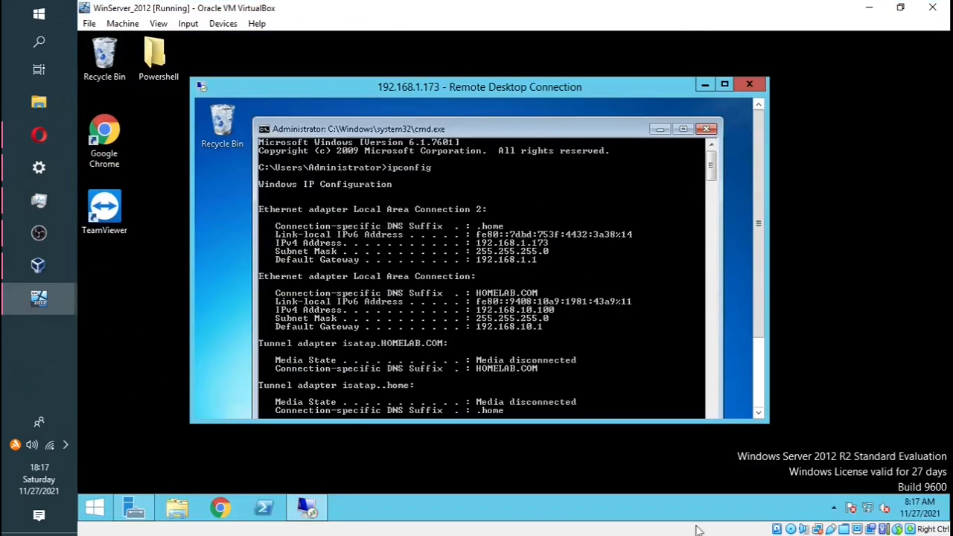
pyautogui.moveTo(765, 422); pyautogui.dragTo(813, 492)
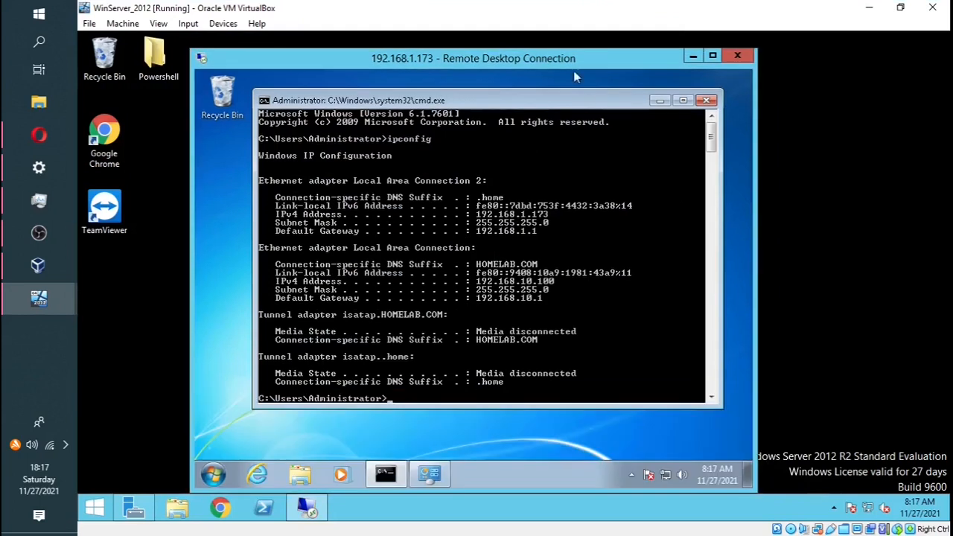
pyautogui.moveTo(575, 60); pyautogui.dragTo(576, 39)
# Open Computer in the remote session, view the contents of Local Disk (C:), and return to the drive list
pyautogui.click(214, 474)
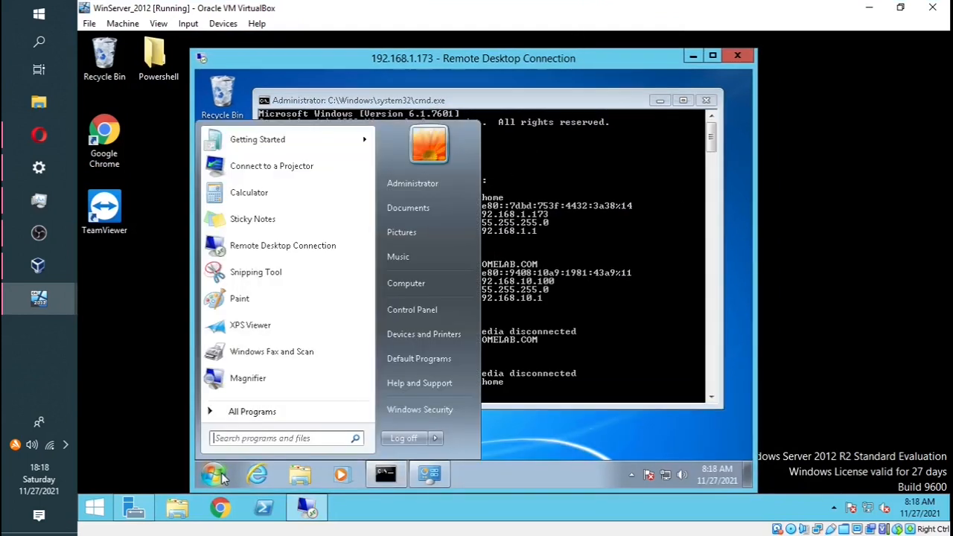
pyautogui.click(426, 288)
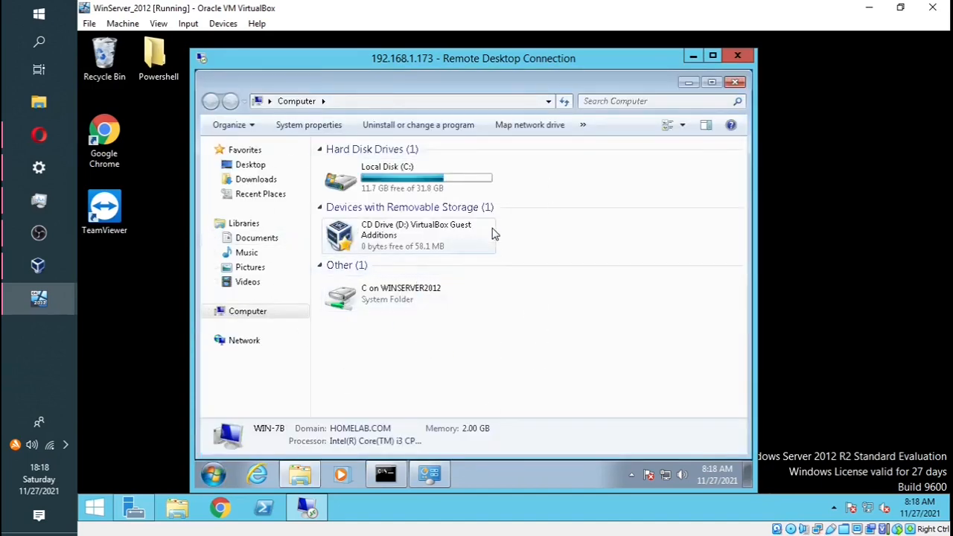
pyautogui.click(390, 183)
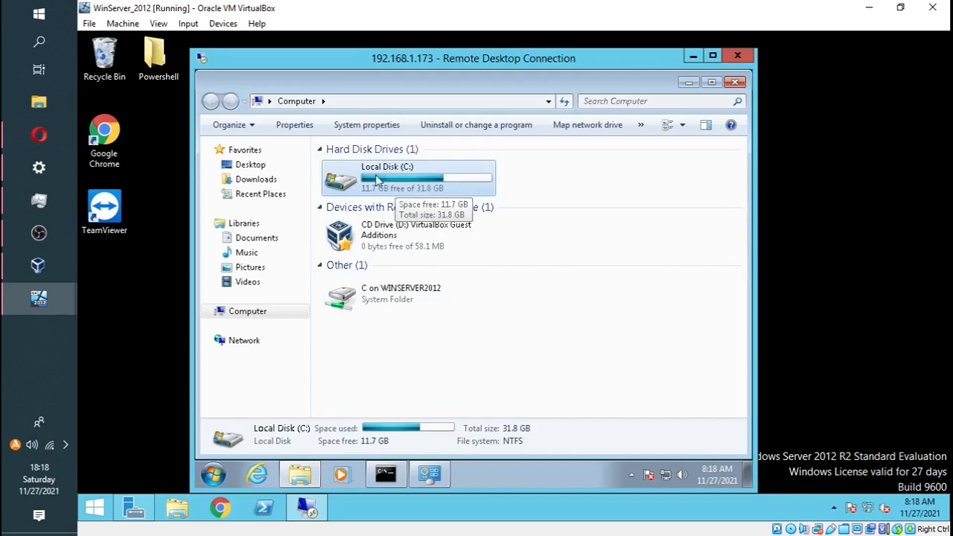
pyautogui.doubleClick(387, 173)
pyautogui.click(211, 102)
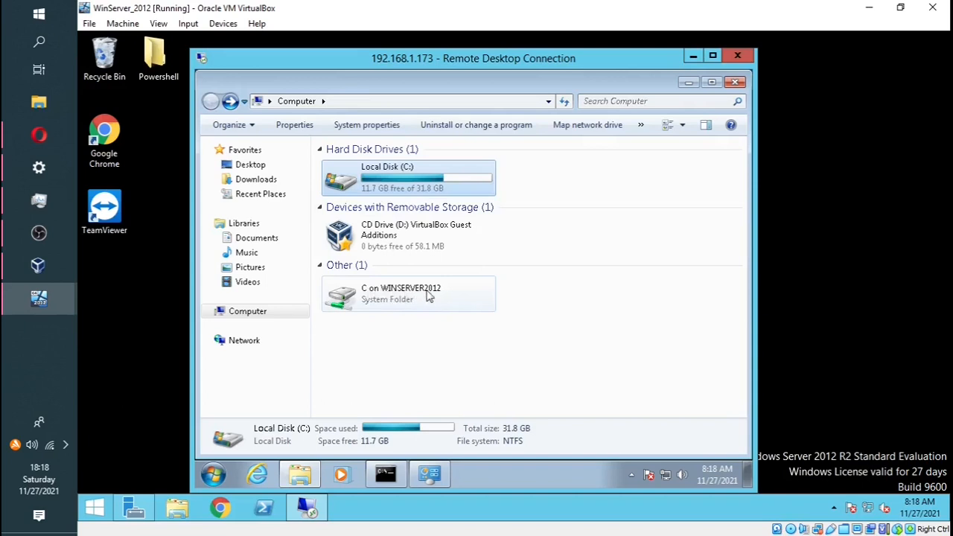
# Open the redirected drive C on WINSERVER2012, compare its folders with the server's own Local Disk (C:), and return to the remote drive list
pyautogui.click(409, 297)
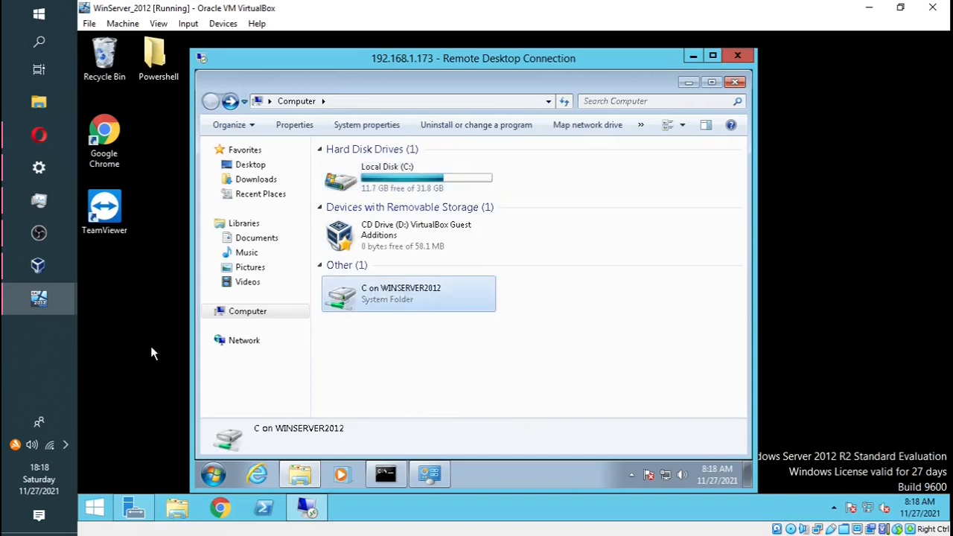
pyautogui.doubleClick(396, 298)
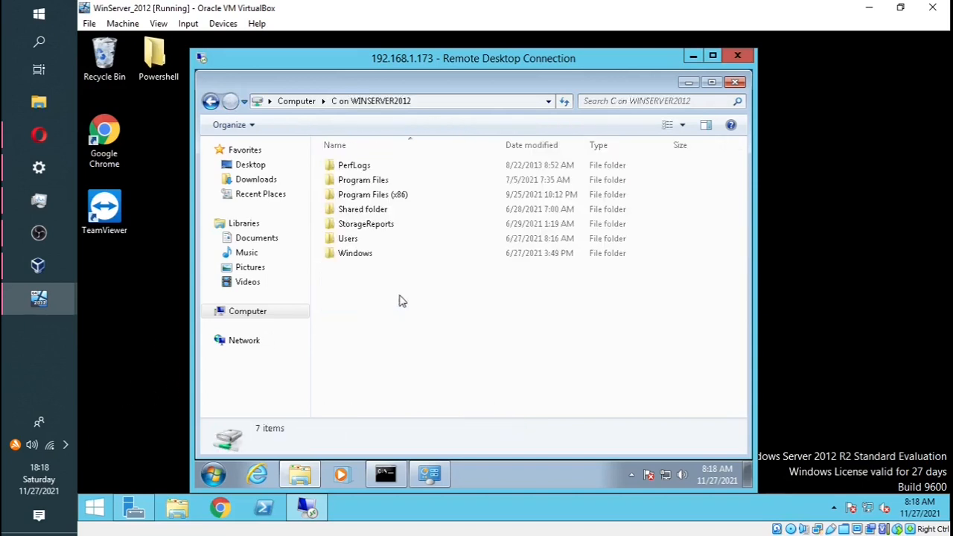
pyautogui.click(186, 511)
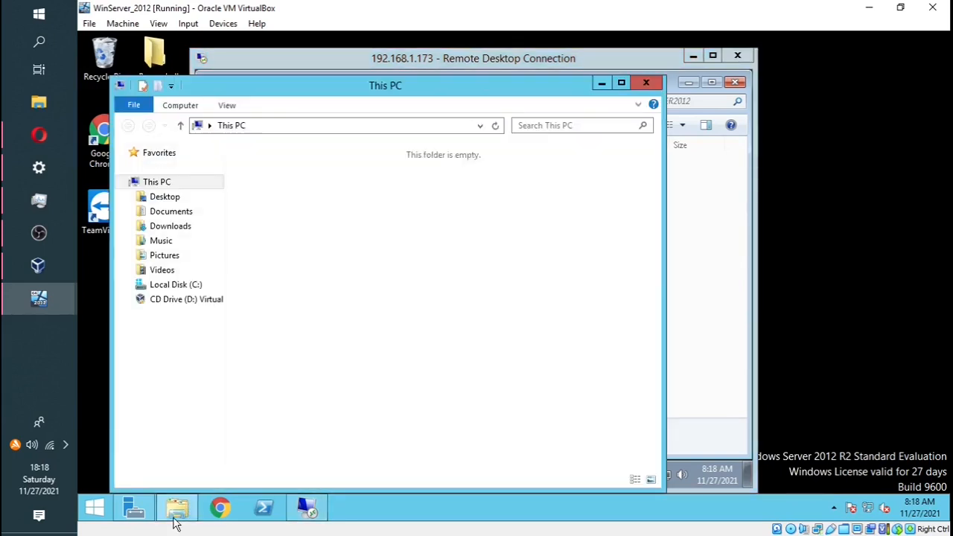
pyautogui.doubleClick(290, 329)
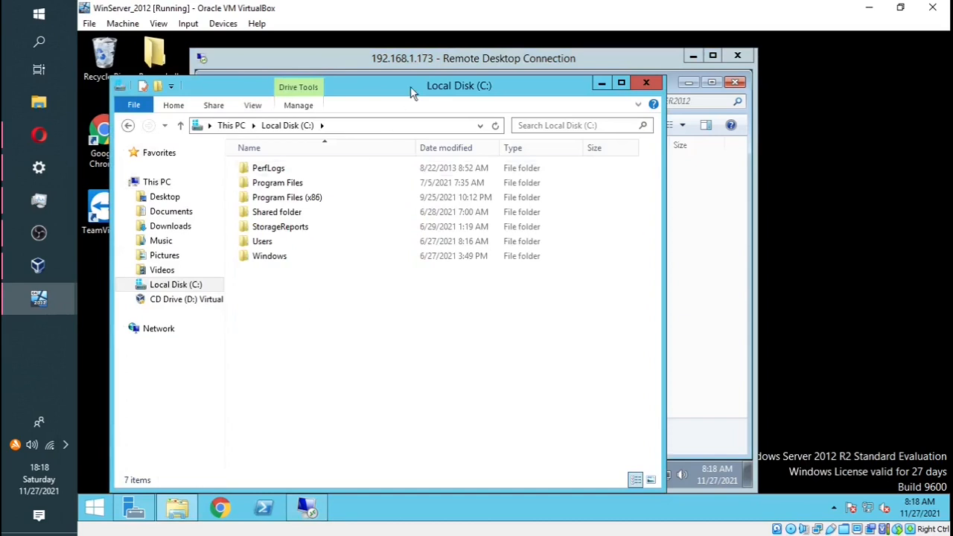
pyautogui.moveTo(413, 92); pyautogui.dragTo(426, 311)
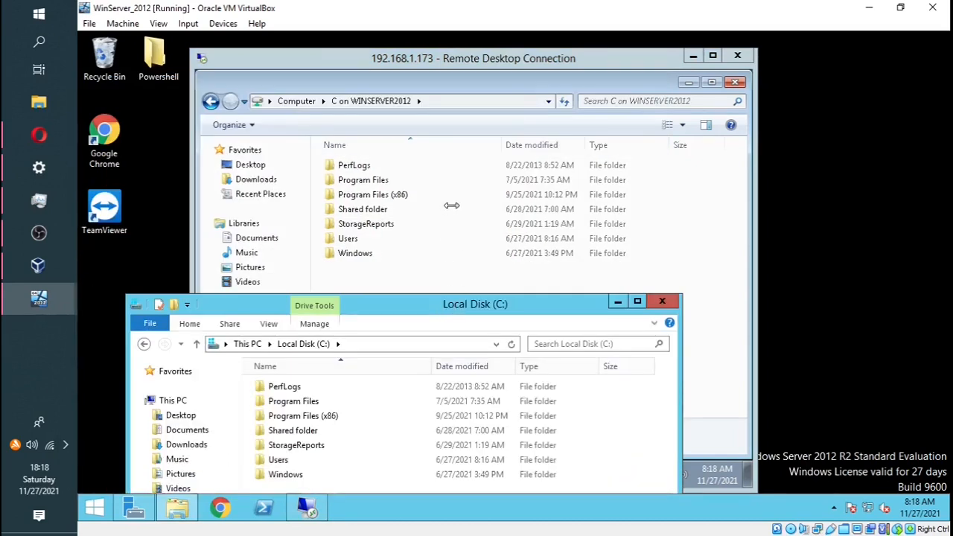
pyautogui.click(667, 302)
pyautogui.click(211, 101)
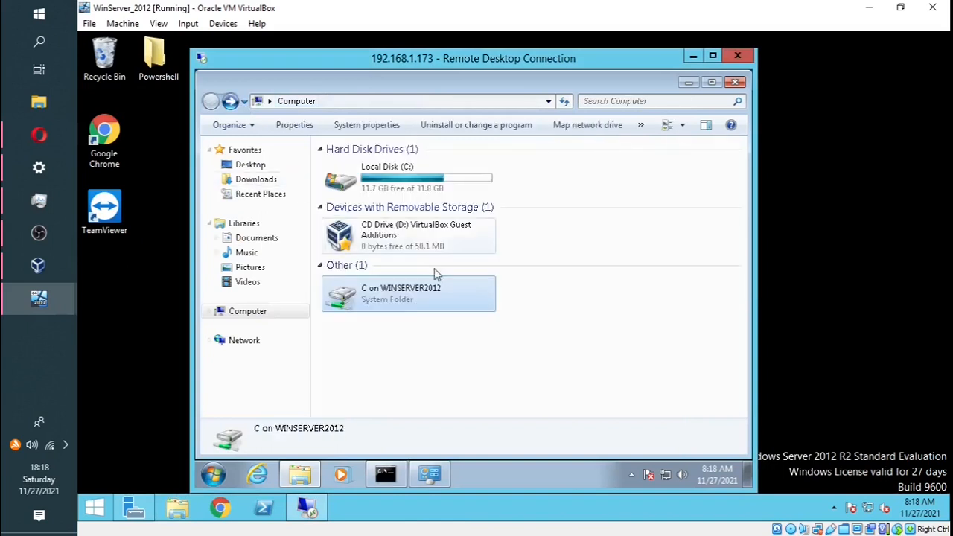